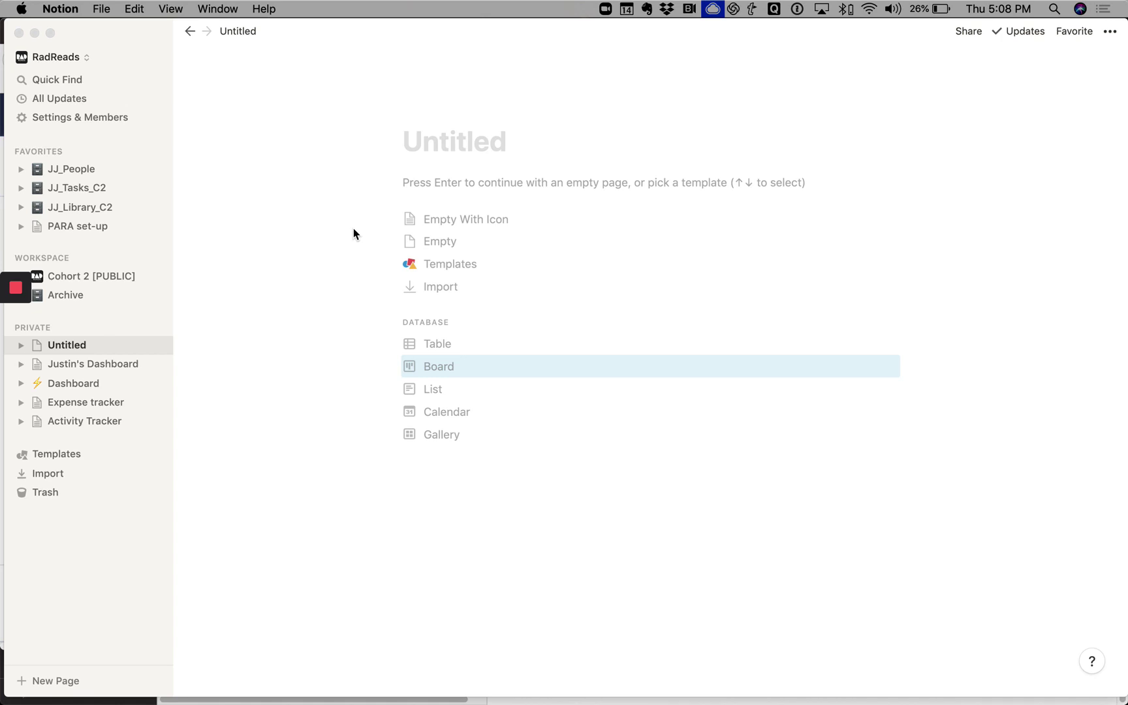
# Title the page 'Client Dashboard' and start an empty block below it.
pyautogui.click(451, 157)
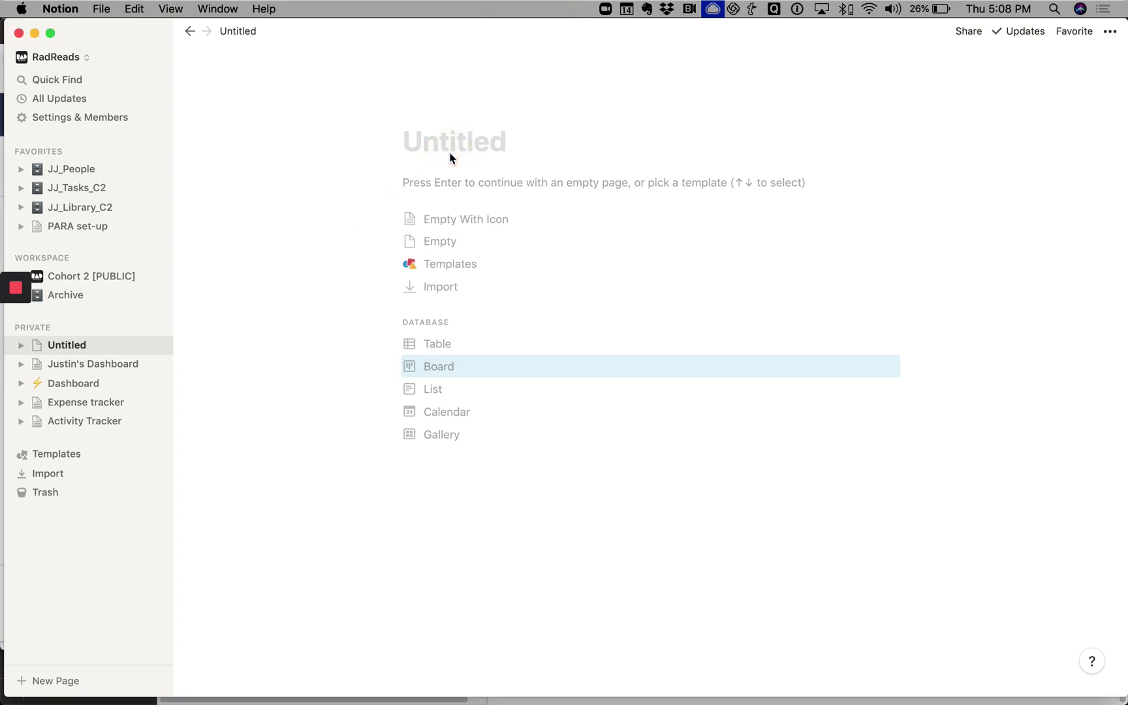
pyautogui.write('Client D')
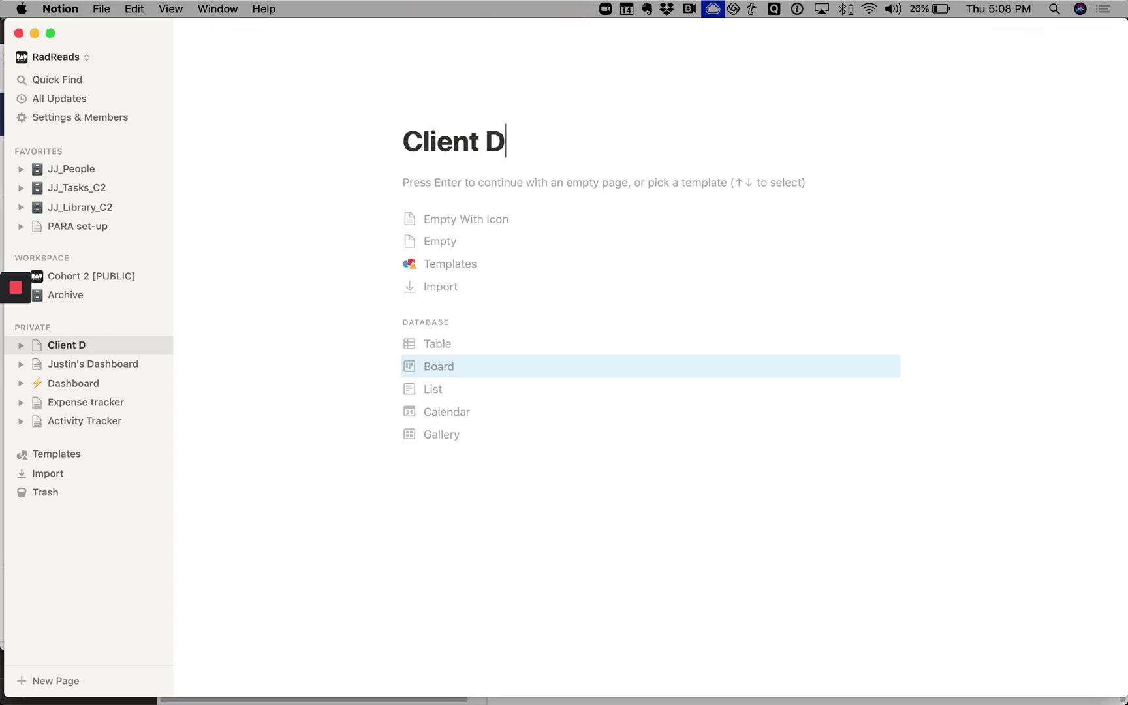
pyautogui.write('ashboard')
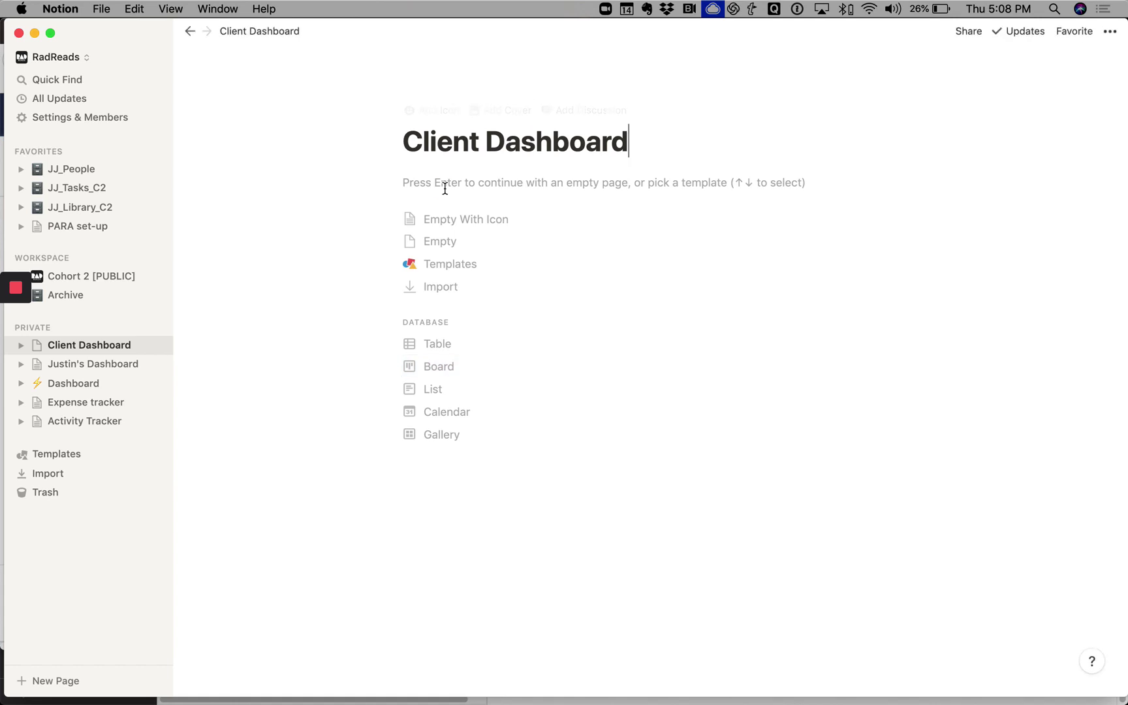
pyautogui.click(444, 189)
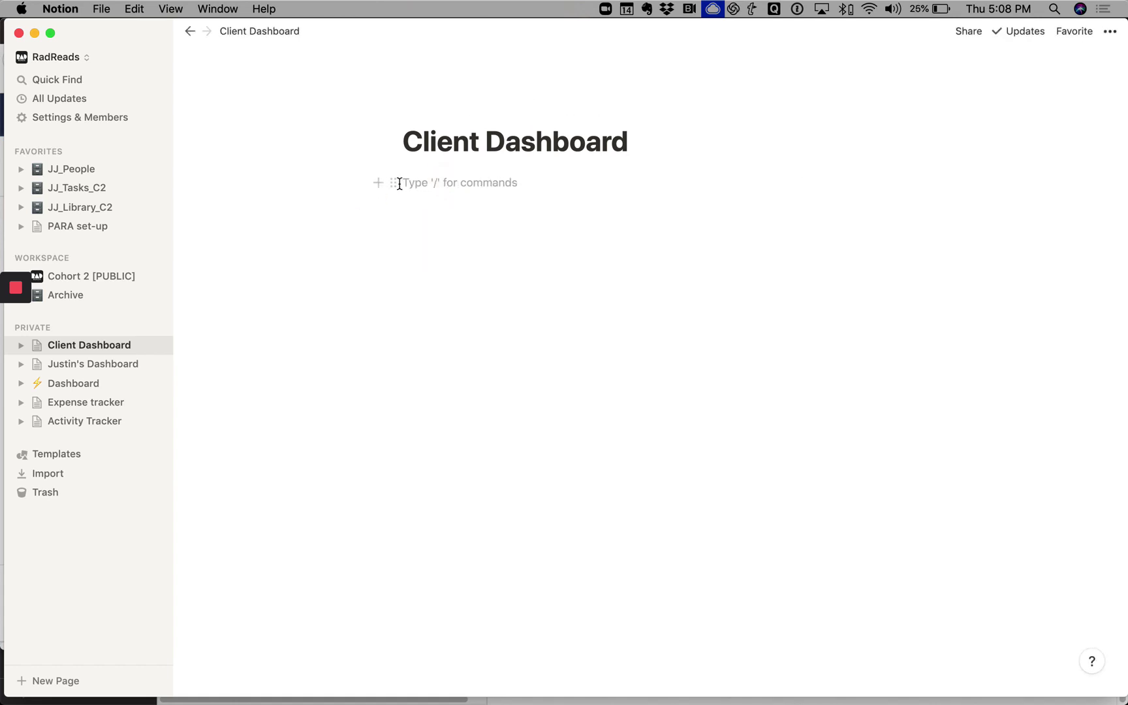
# Insert a Create Linked Database block and search the databases for 'jj_tasks'.
pyautogui.click(377, 183)
pyautogui.write('crea')
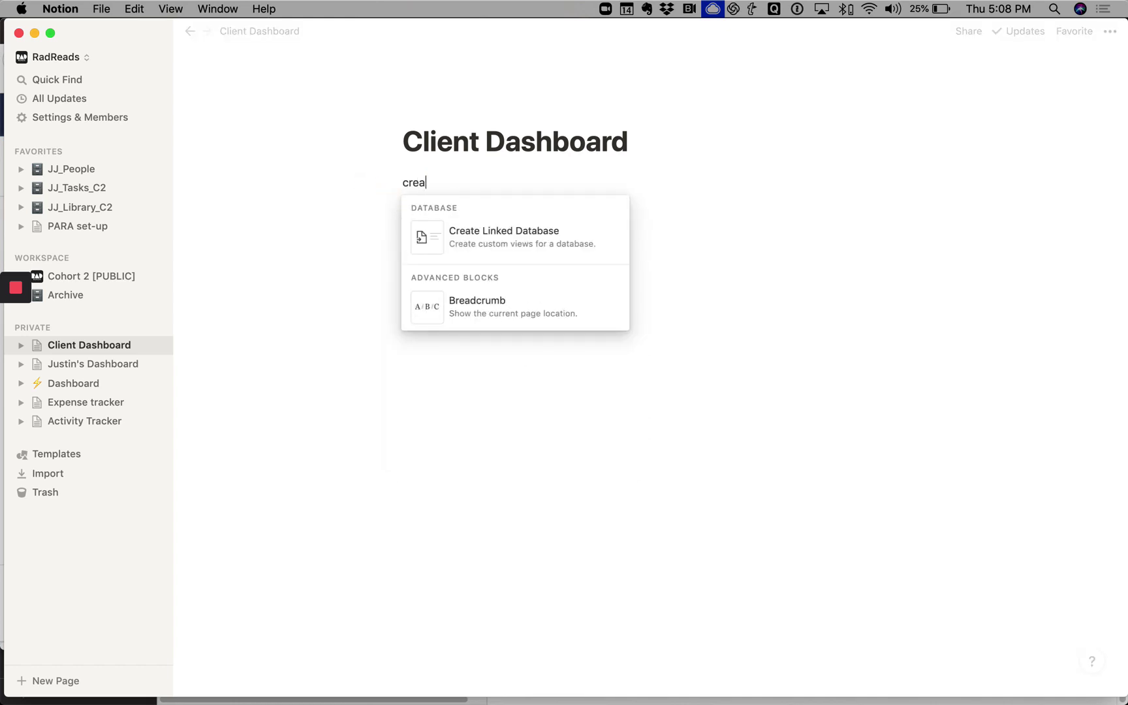
pyautogui.write('te')
pyautogui.click(469, 236)
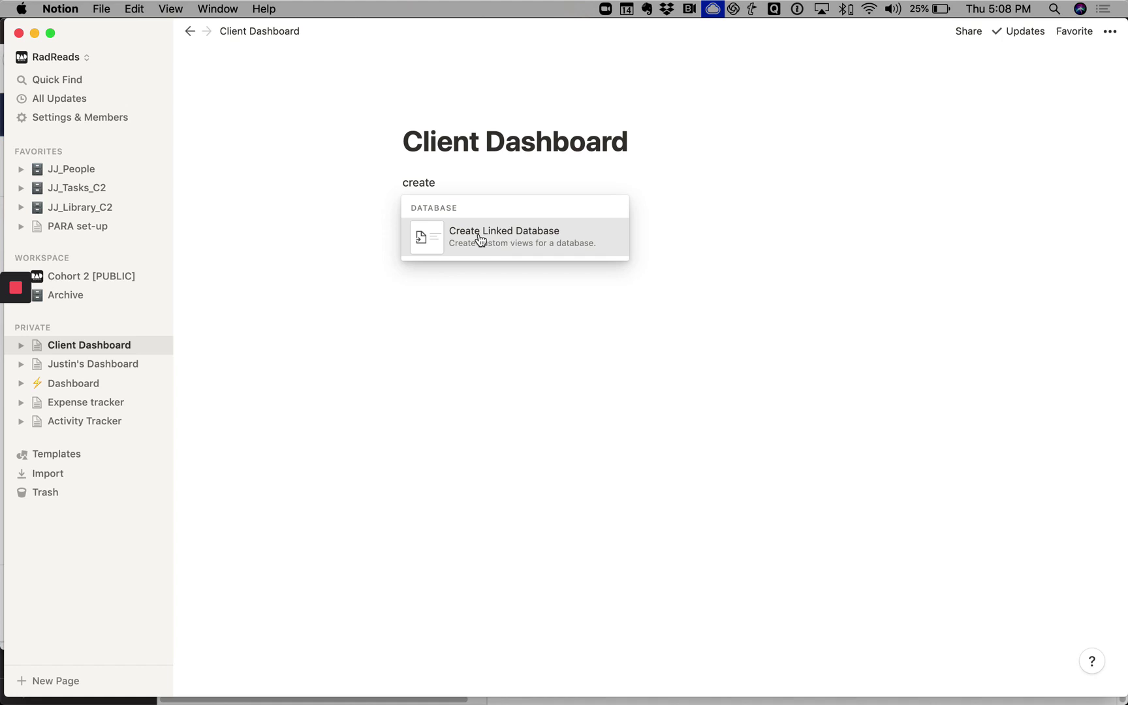
pyautogui.press('Escape')
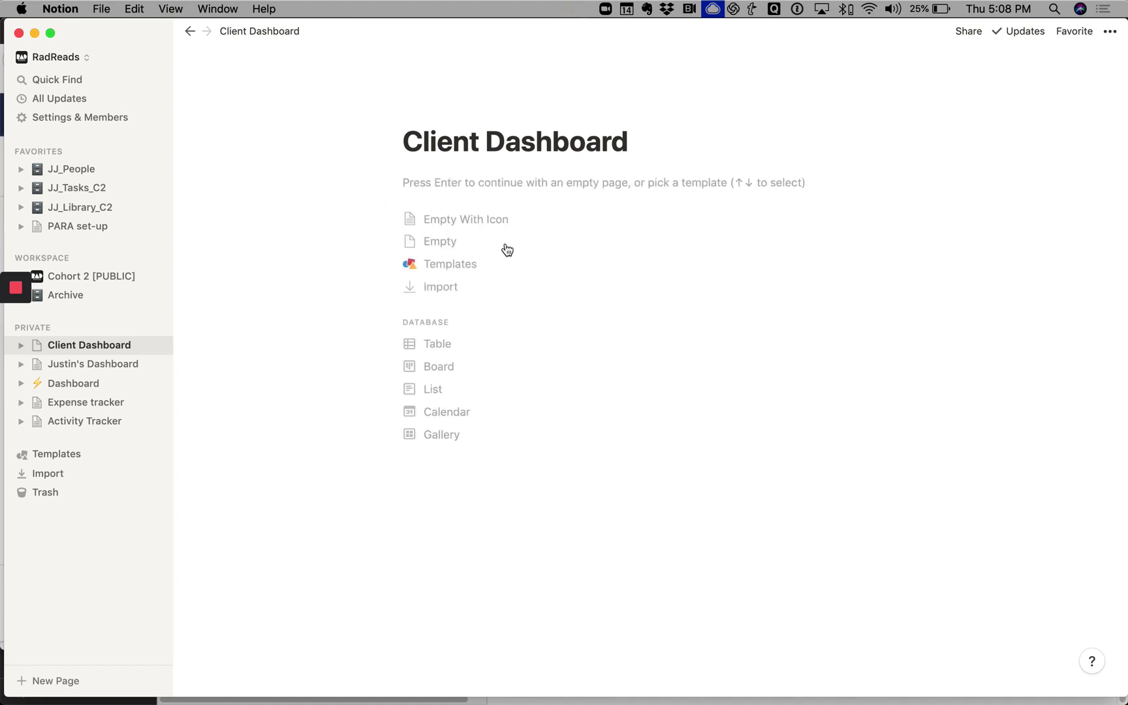
pyautogui.click(503, 183)
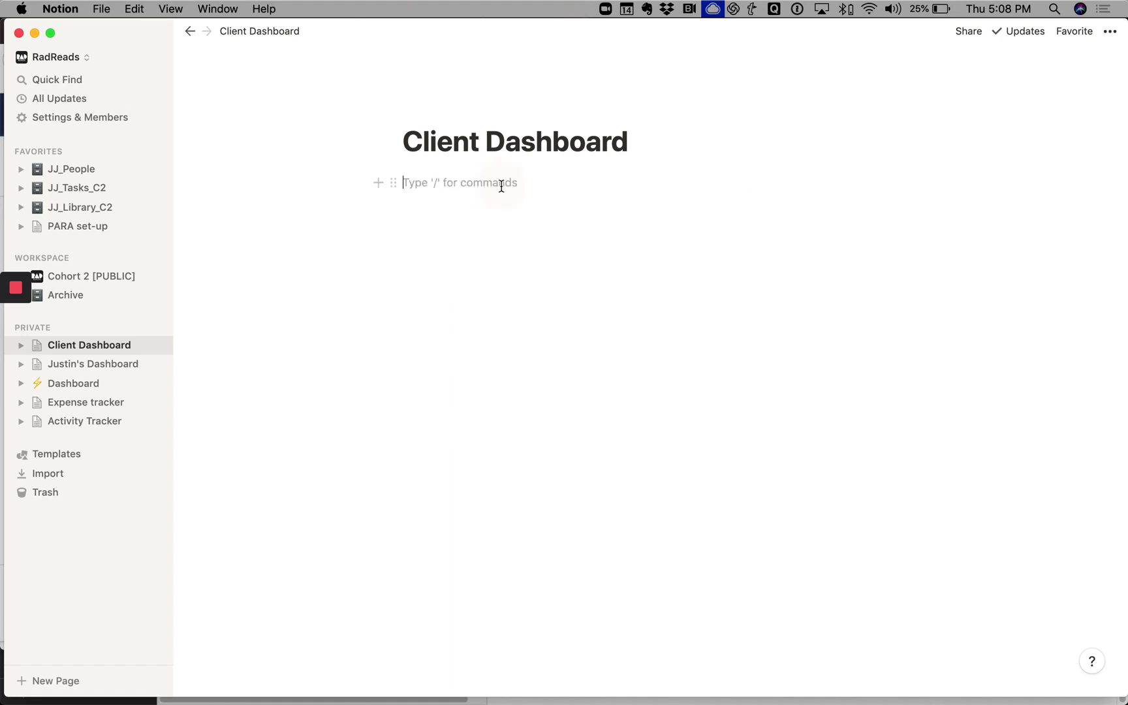
pyautogui.click(377, 183)
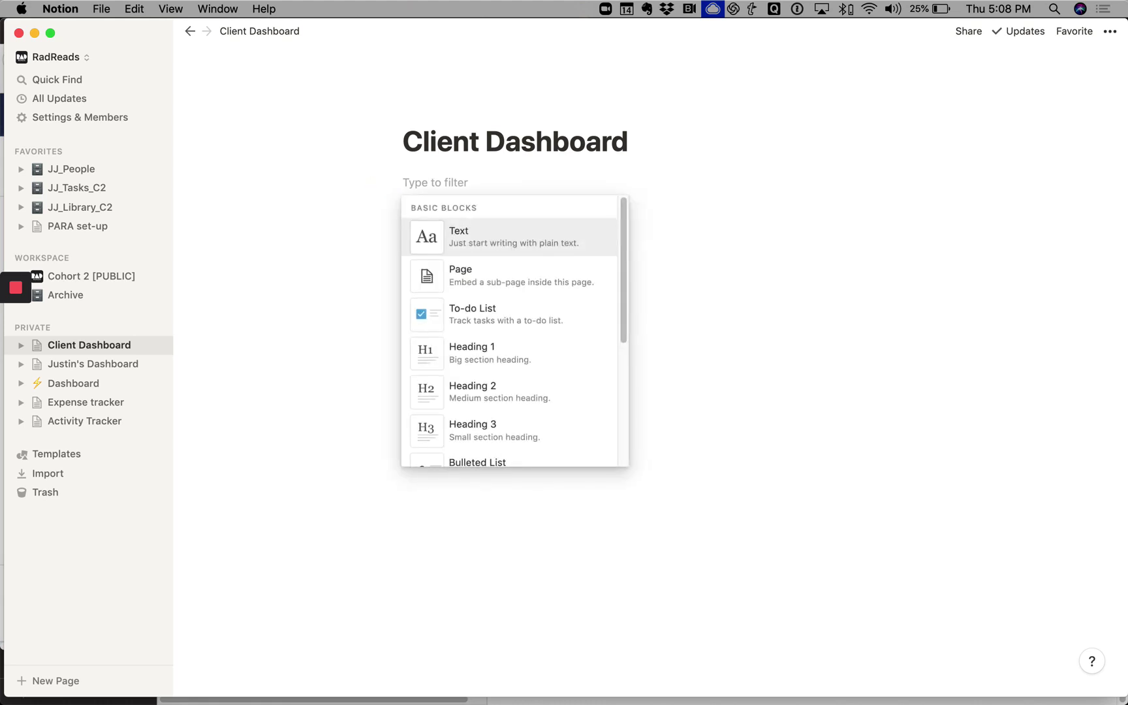
pyautogui.write('create')
pyautogui.click(545, 234)
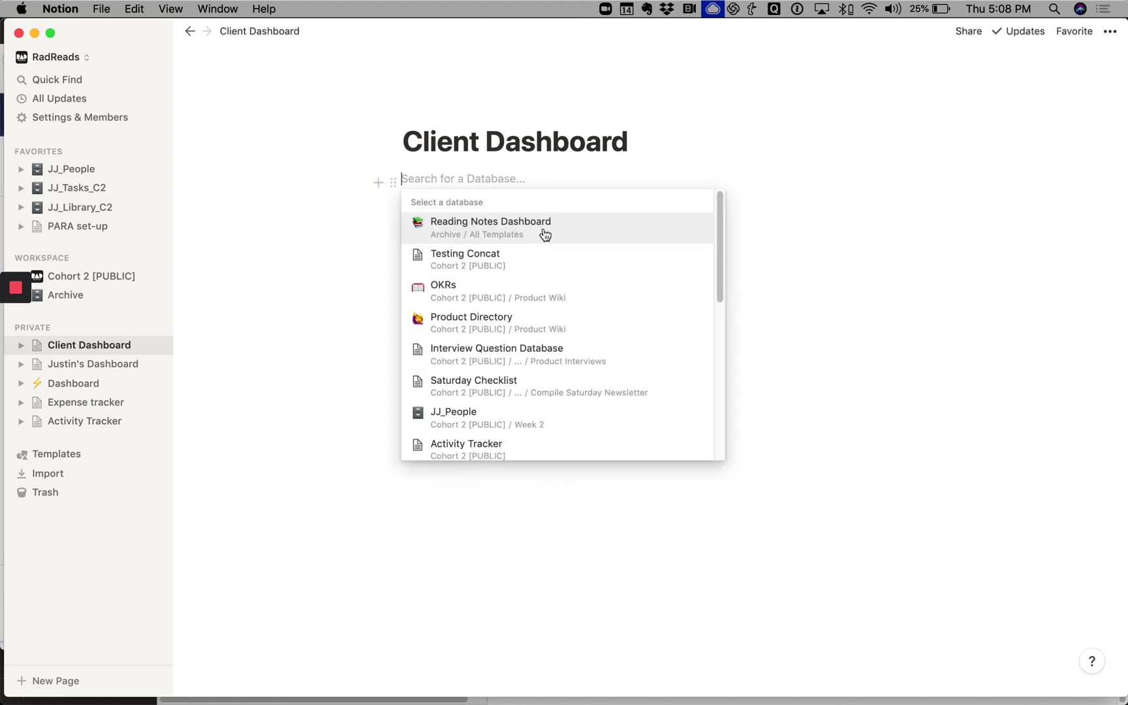
pyautogui.write('jj_tak')
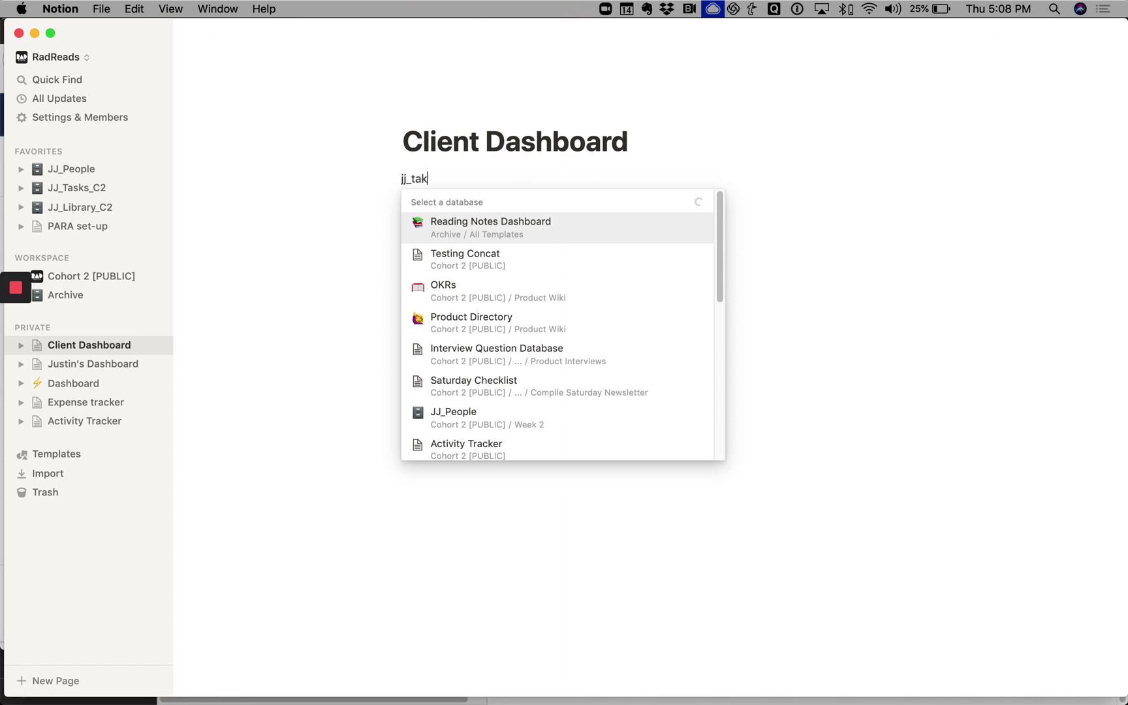
pyautogui.press('BackSpace')
pyautogui.write('sks')
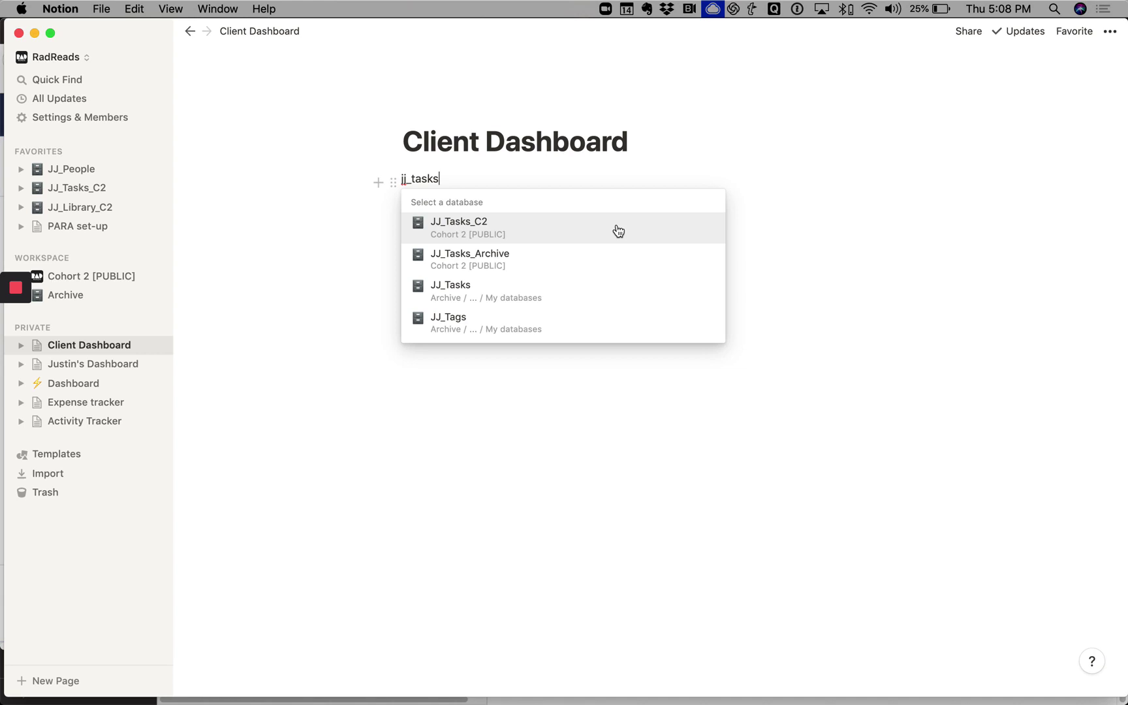
# Link the JJ_Tasks_C2 database onto the page and switch the page to full width.
pyautogui.click(617, 233)
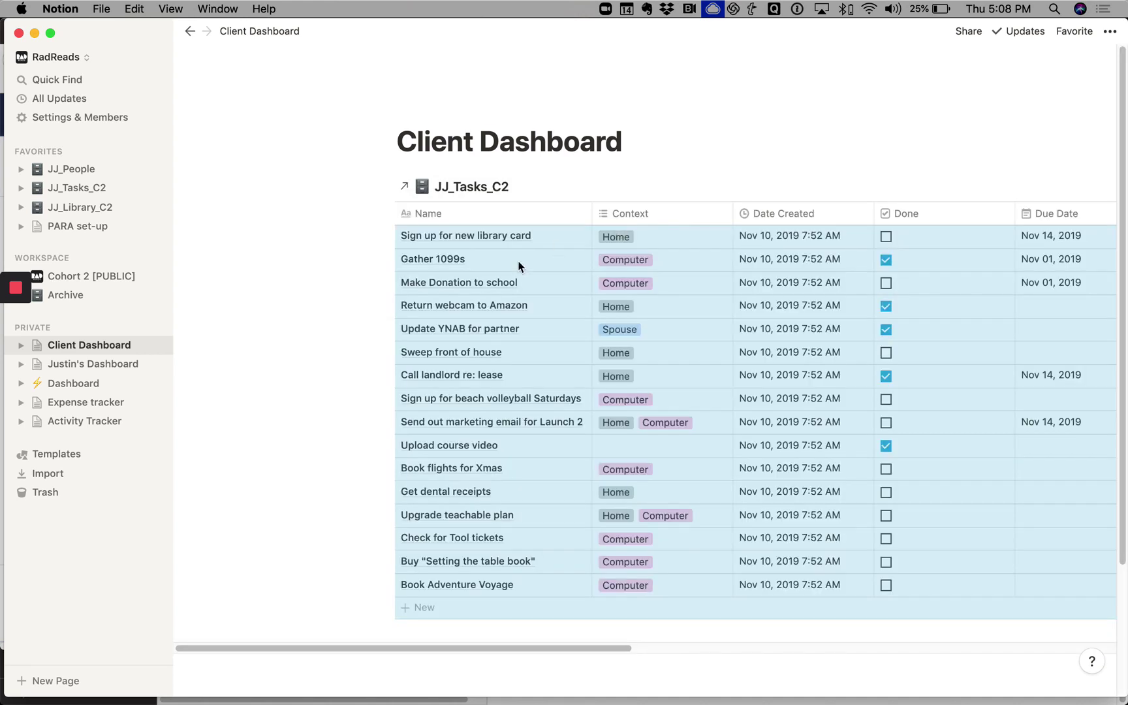
pyautogui.click(1110, 31)
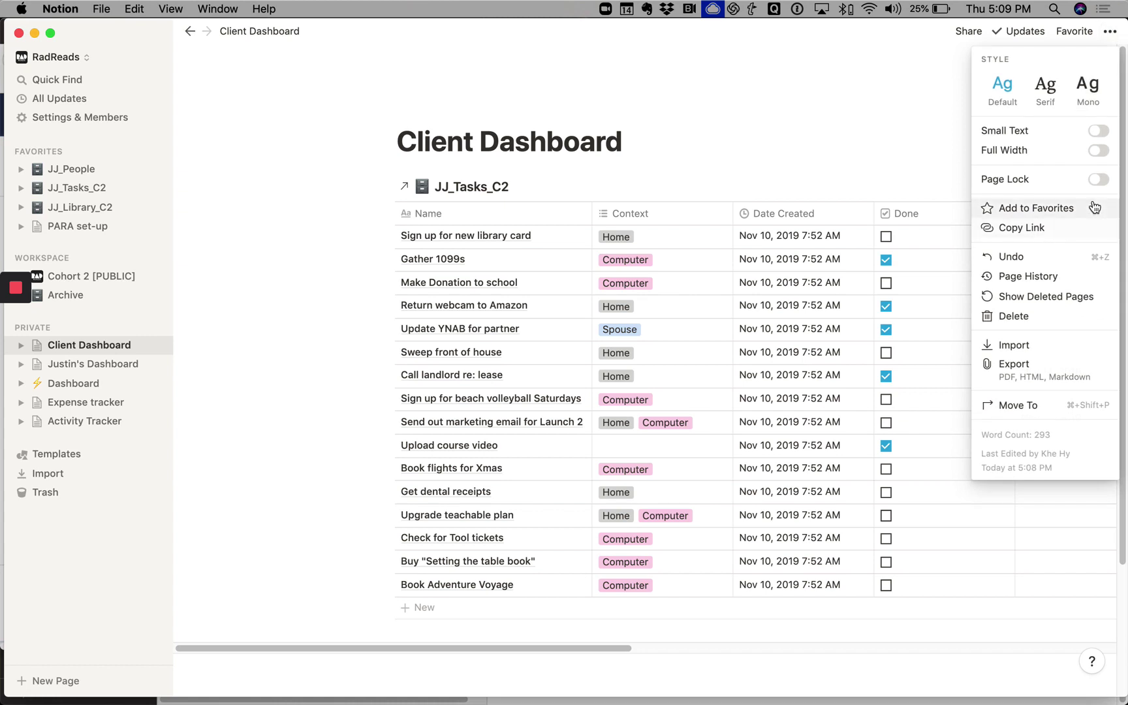
pyautogui.click(1099, 152)
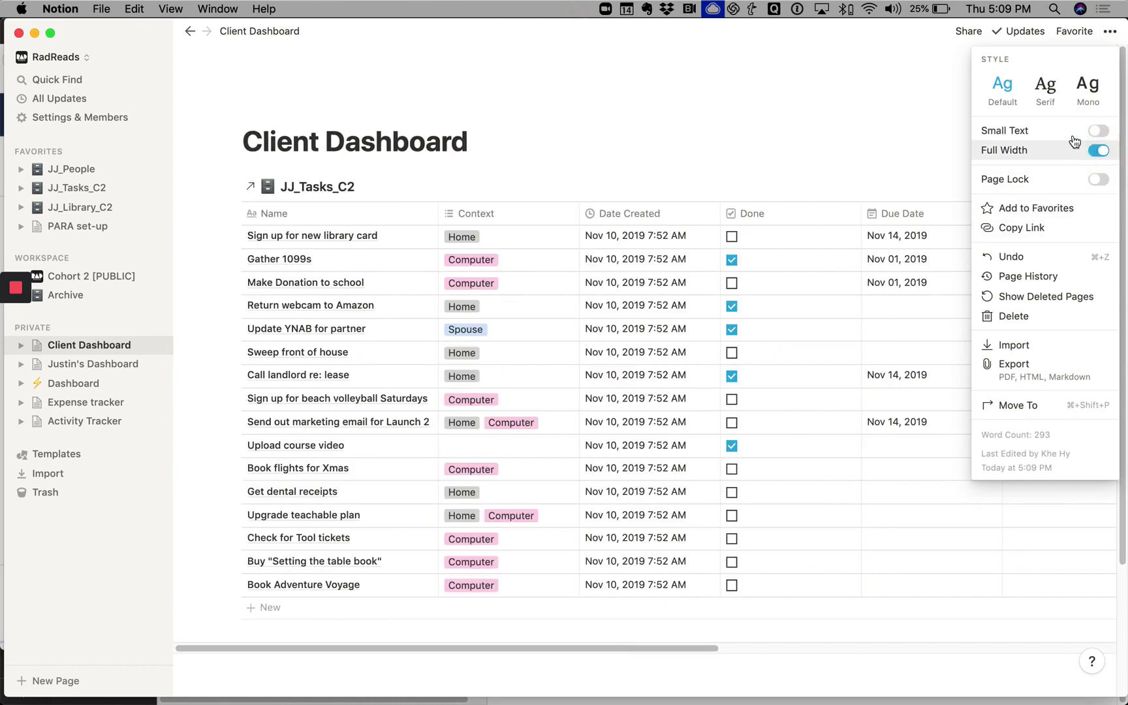
pyautogui.click(781, 105)
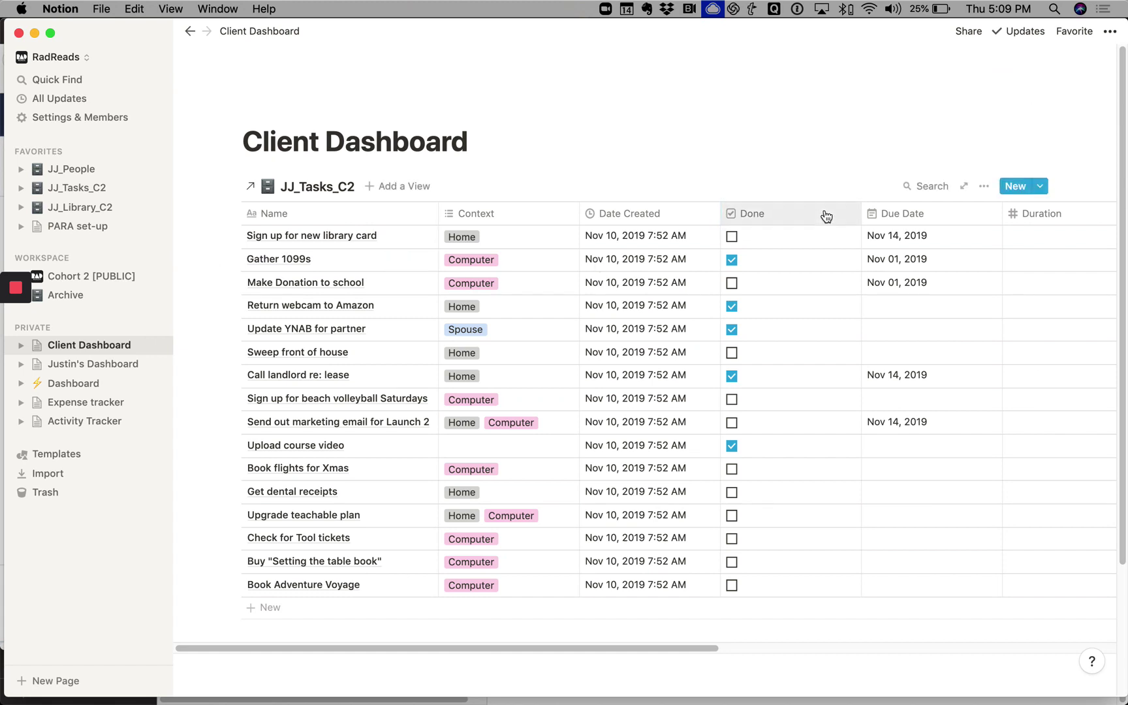
pyautogui.click(984, 188)
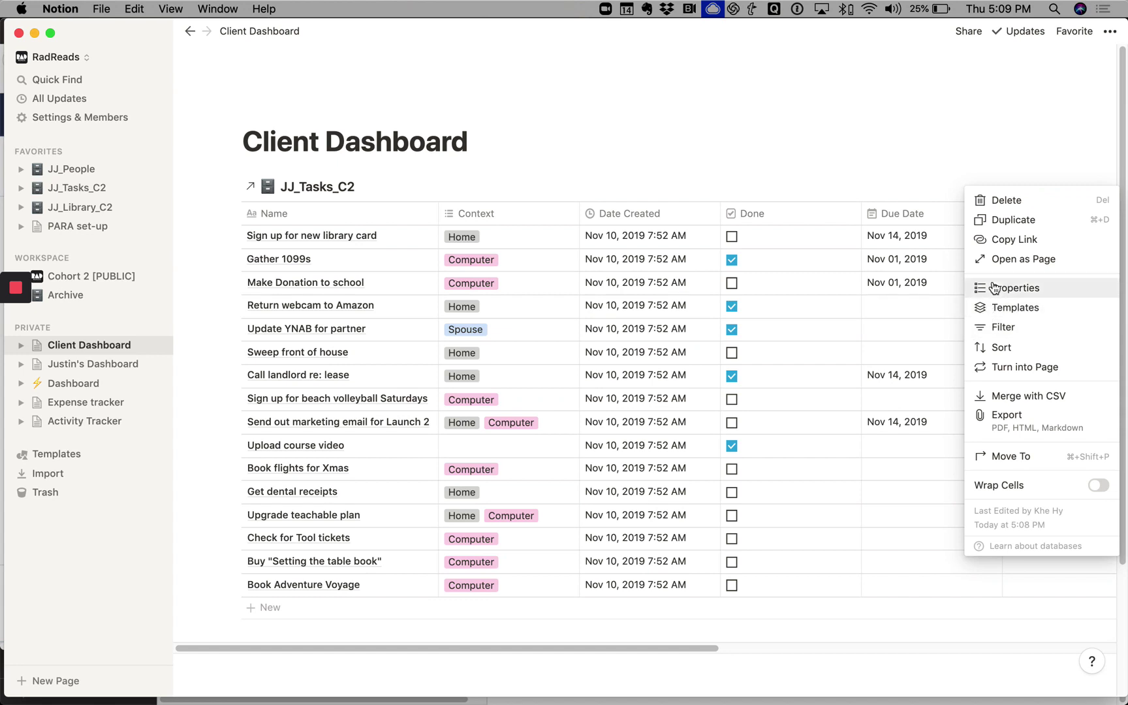
# Add a table filter so only tasks whose Due Date is not empty show.
pyautogui.click(999, 327)
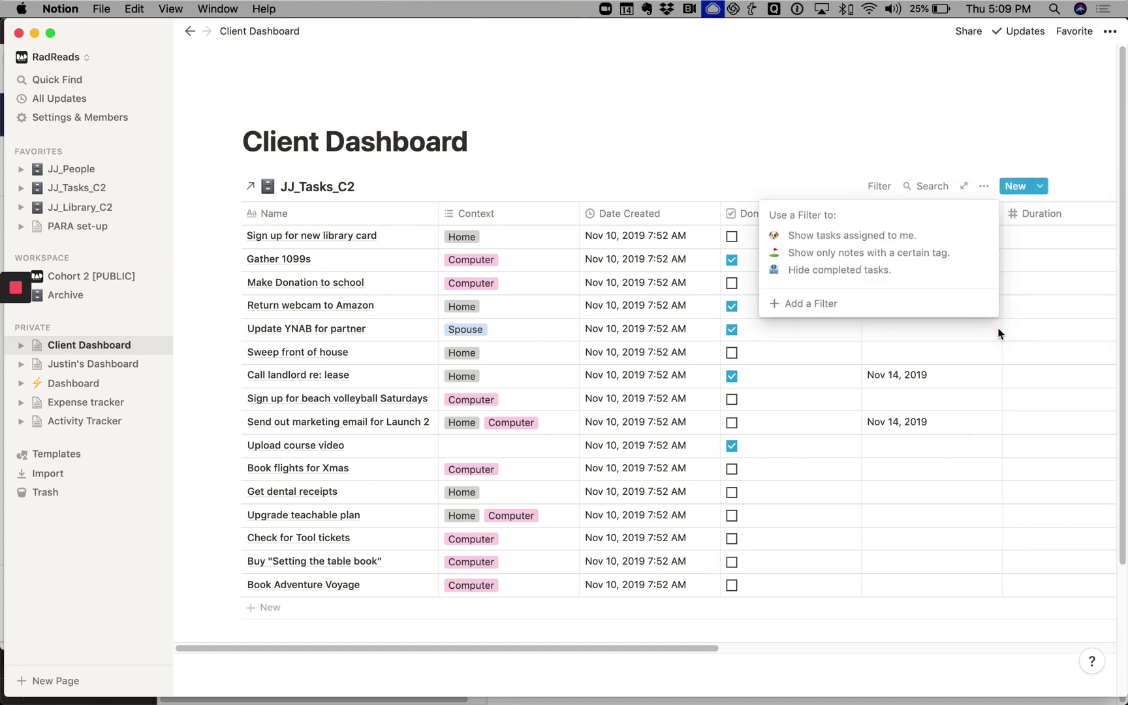
pyautogui.click(893, 310)
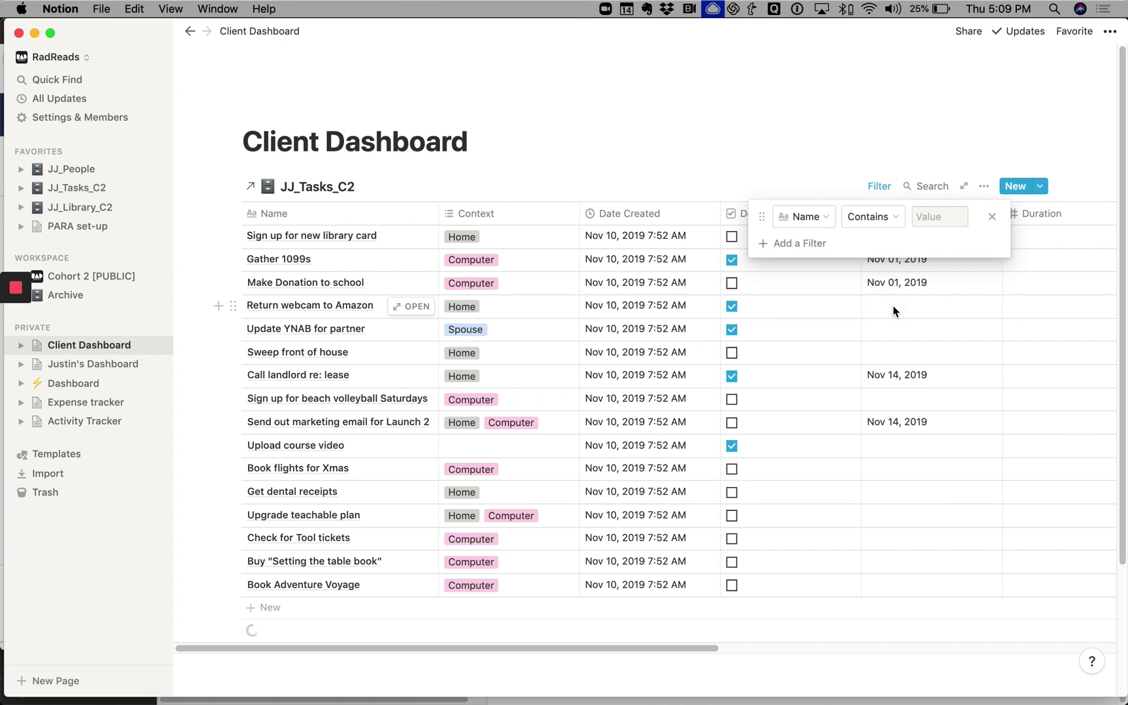
pyautogui.click(815, 221)
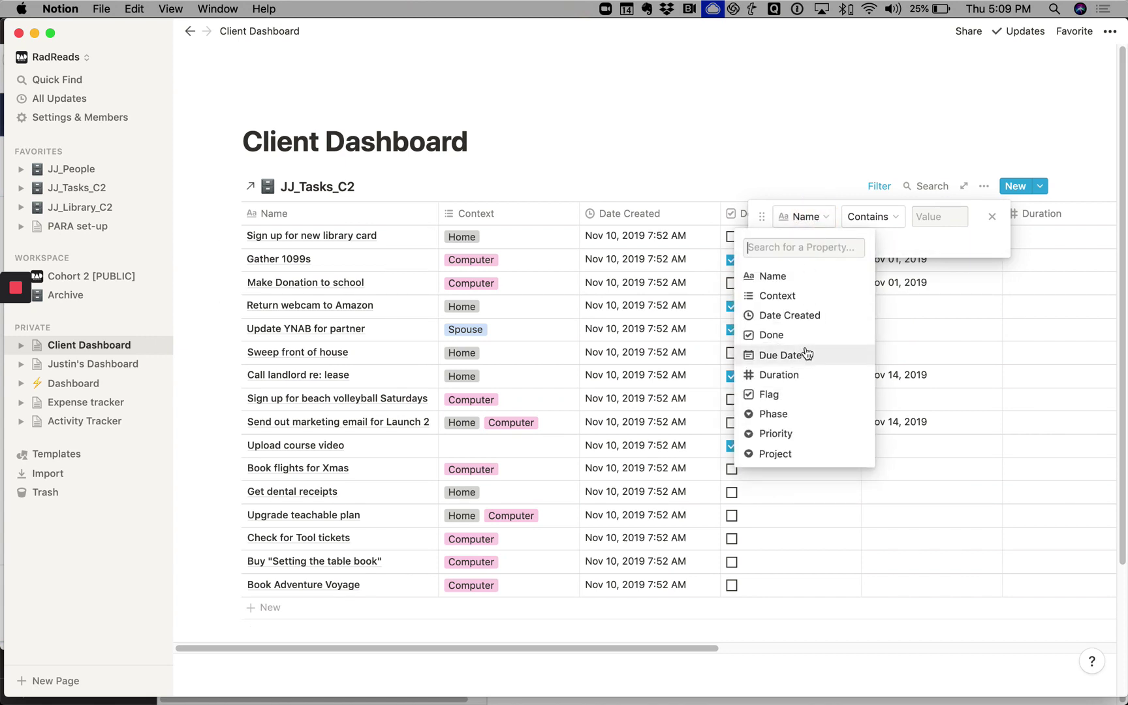
pyautogui.click(805, 355)
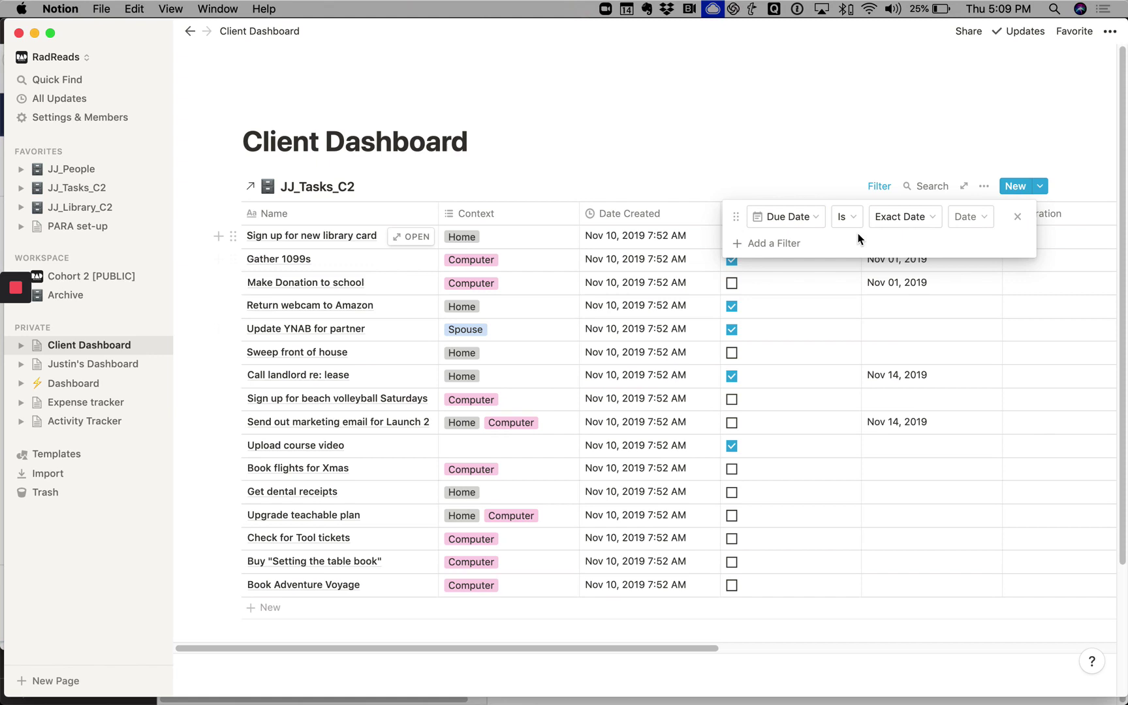
pyautogui.click(917, 215)
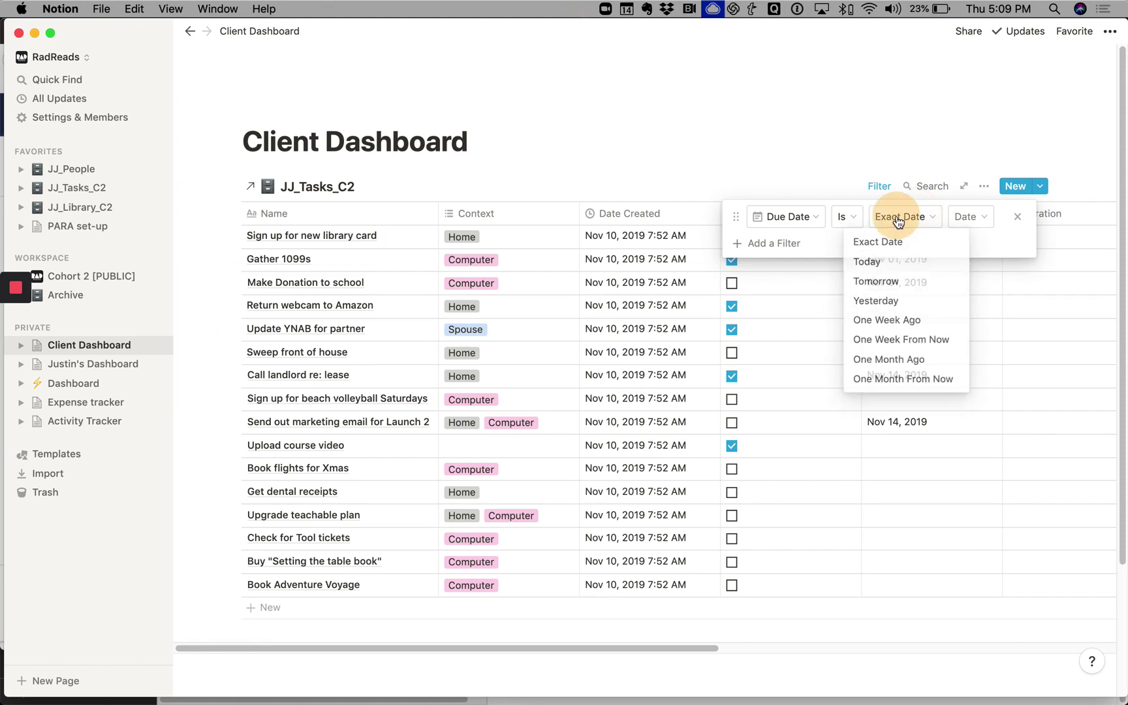
pyautogui.click(849, 217)
pyautogui.click(850, 216)
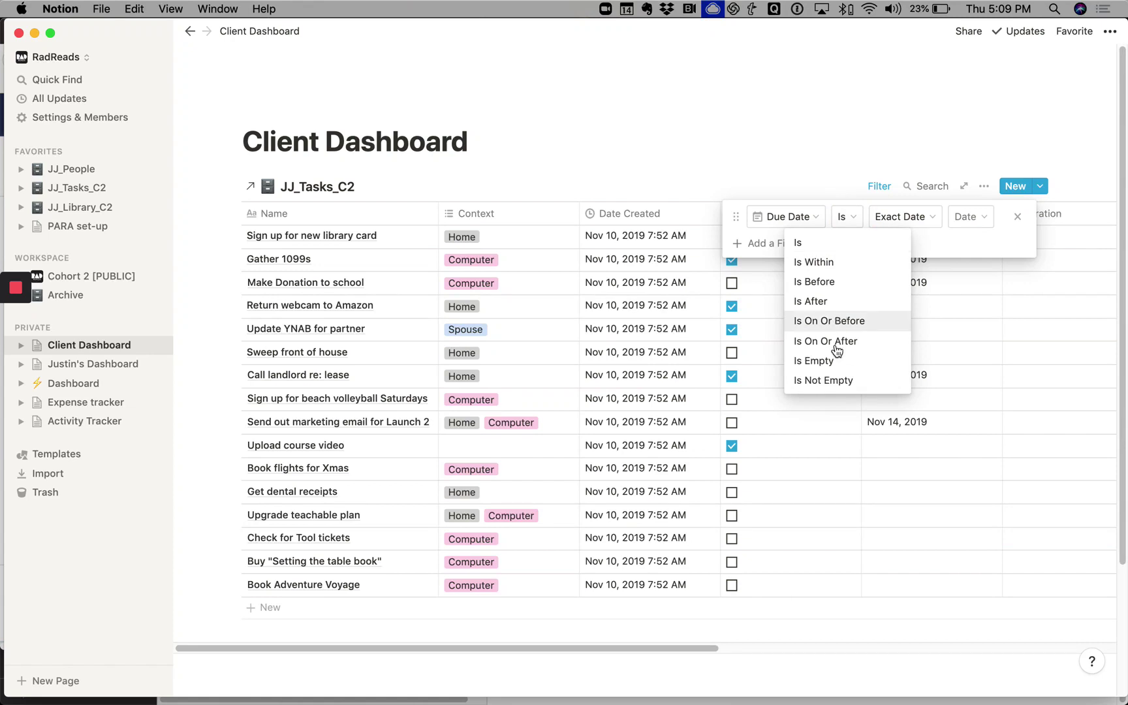
pyautogui.click(829, 382)
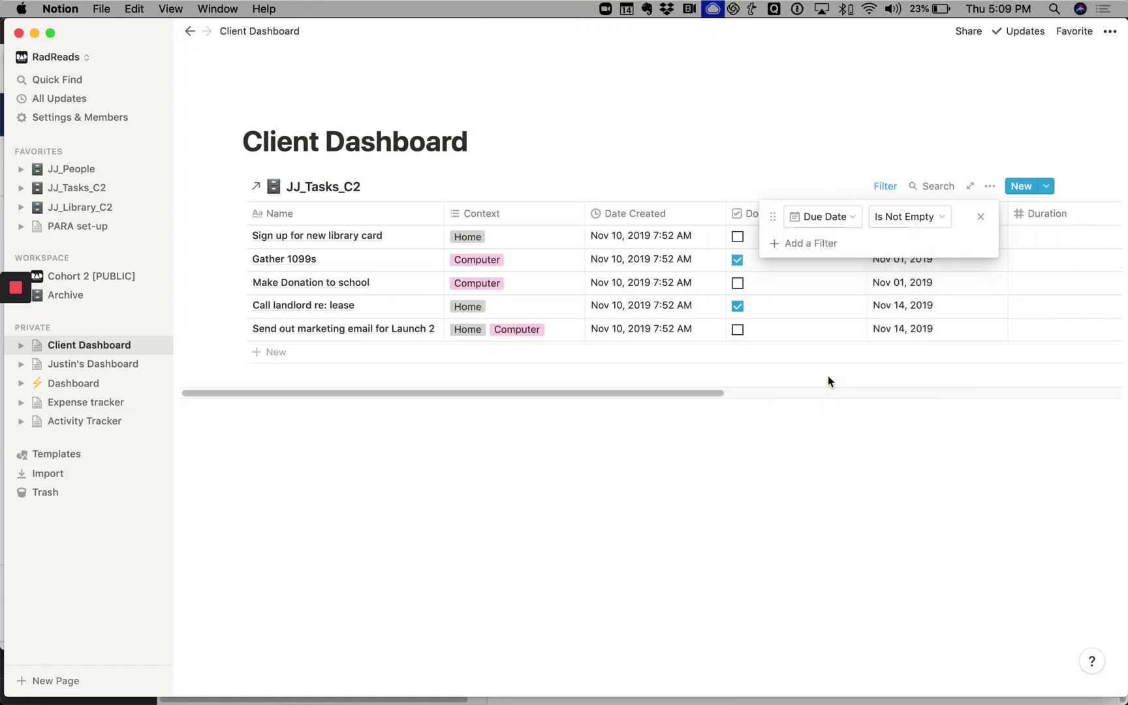
pyautogui.click(789, 137)
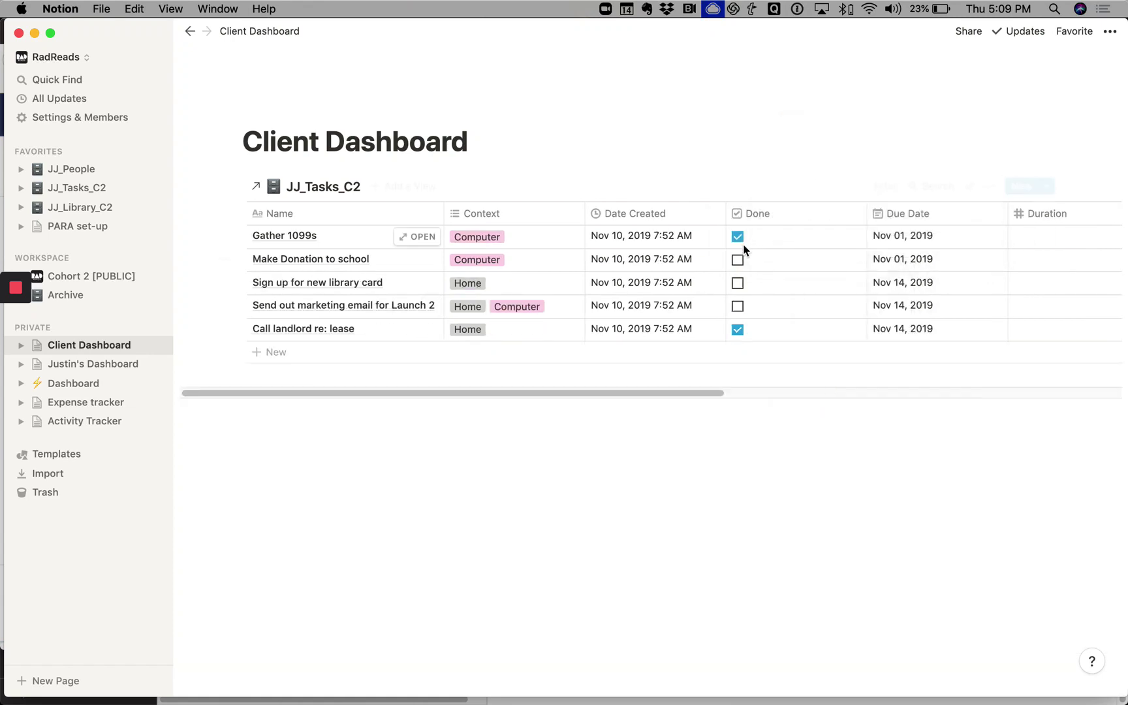
# Add a second filter showing only tasks where Done is not checked.
pyautogui.click(987, 187)
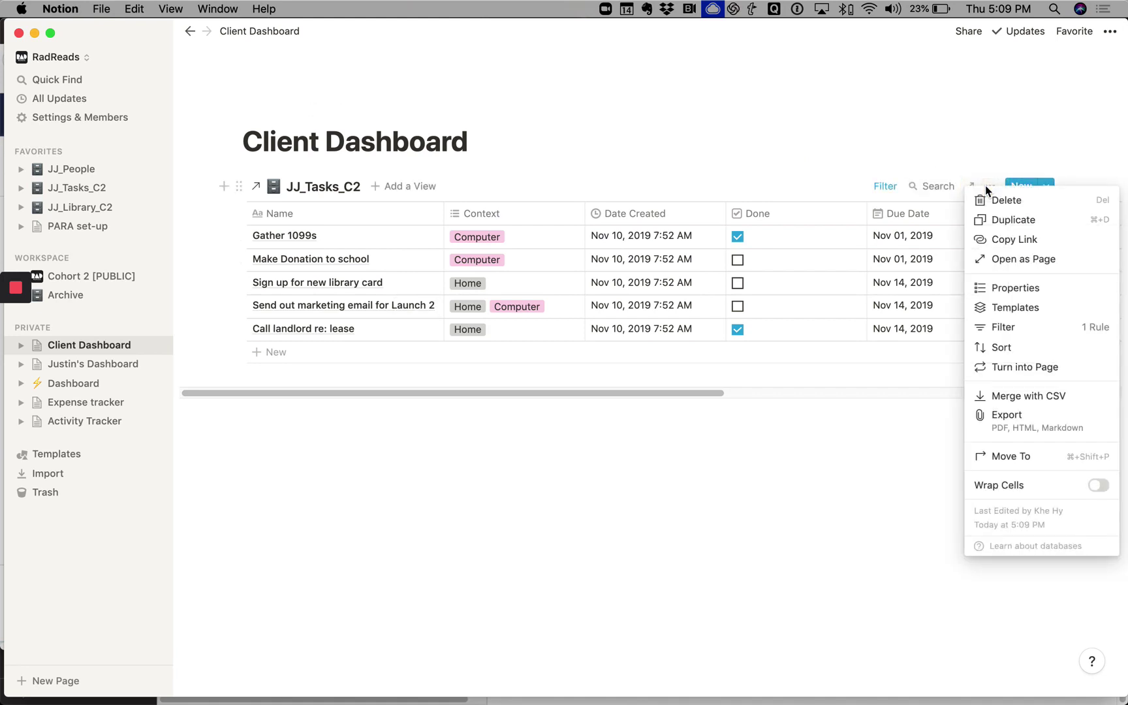
pyautogui.click(1003, 327)
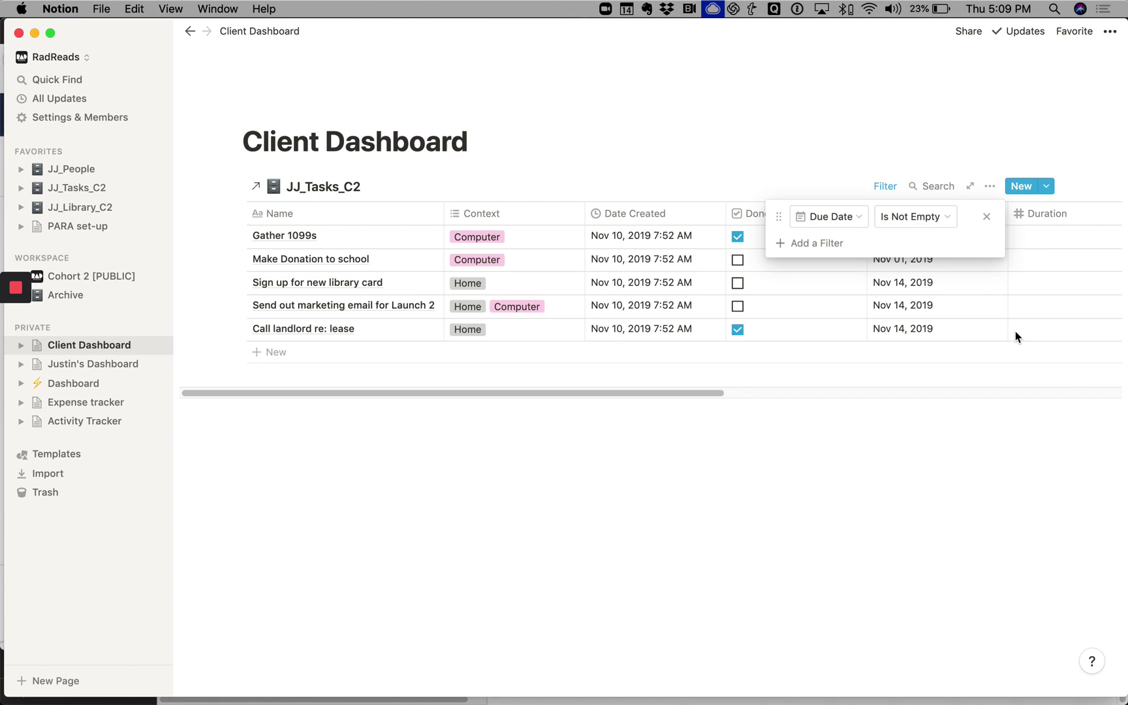
pyautogui.click(834, 245)
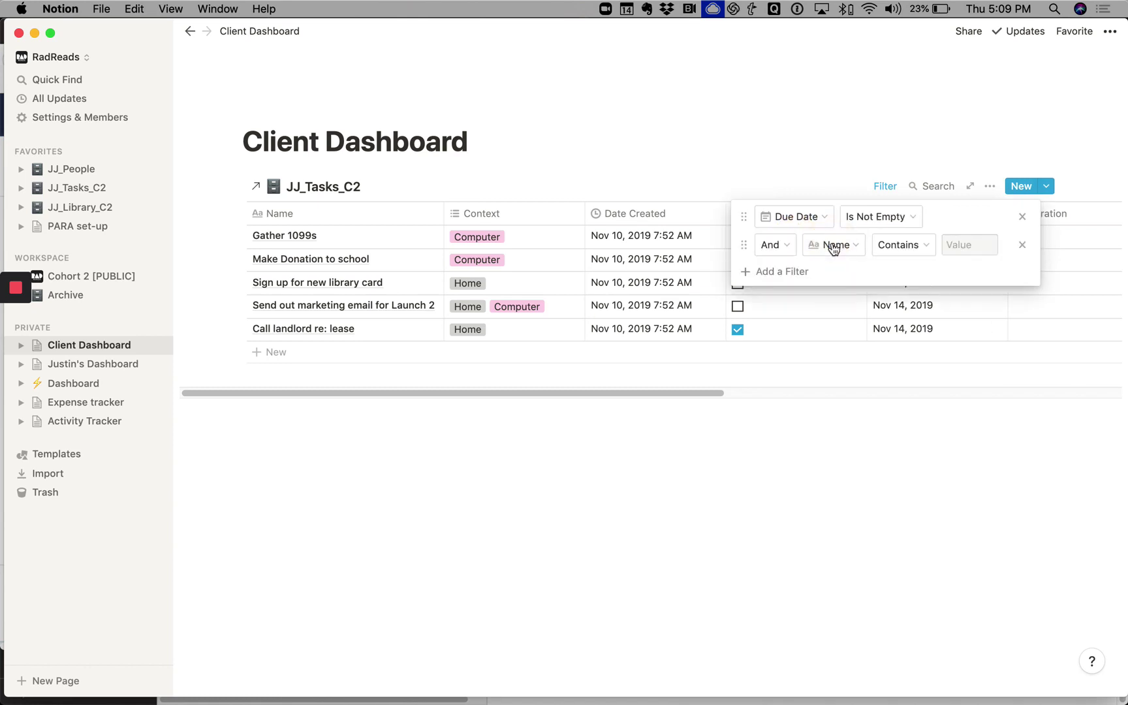
pyautogui.click(842, 250)
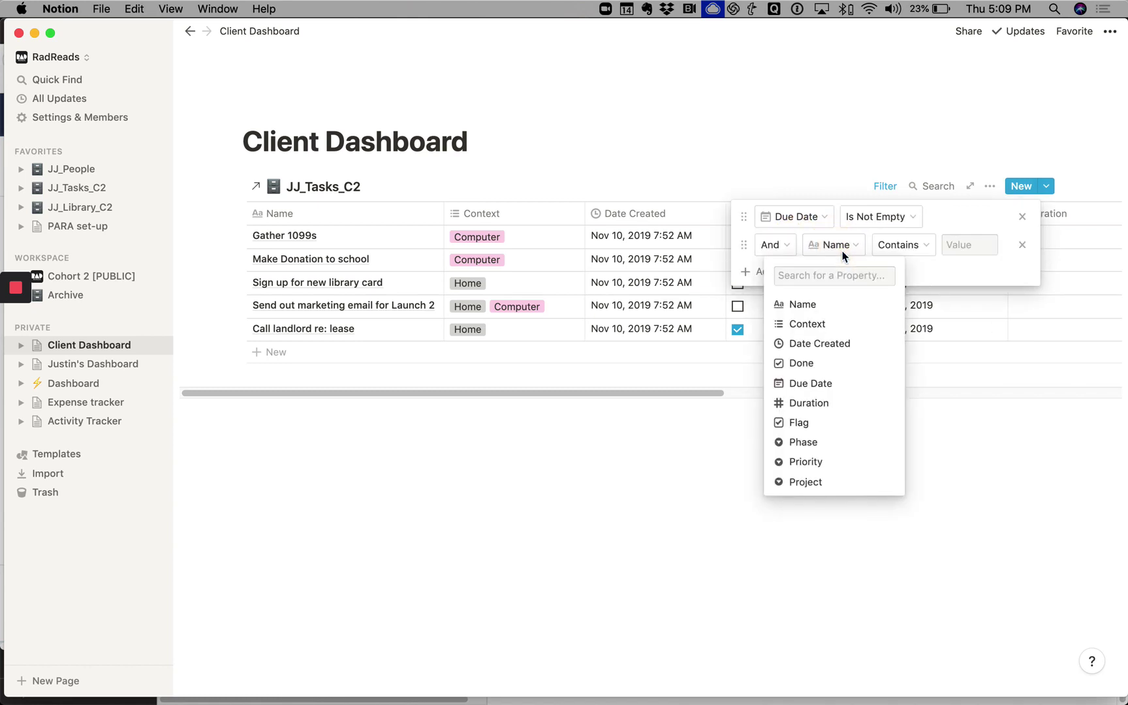
pyautogui.click(820, 363)
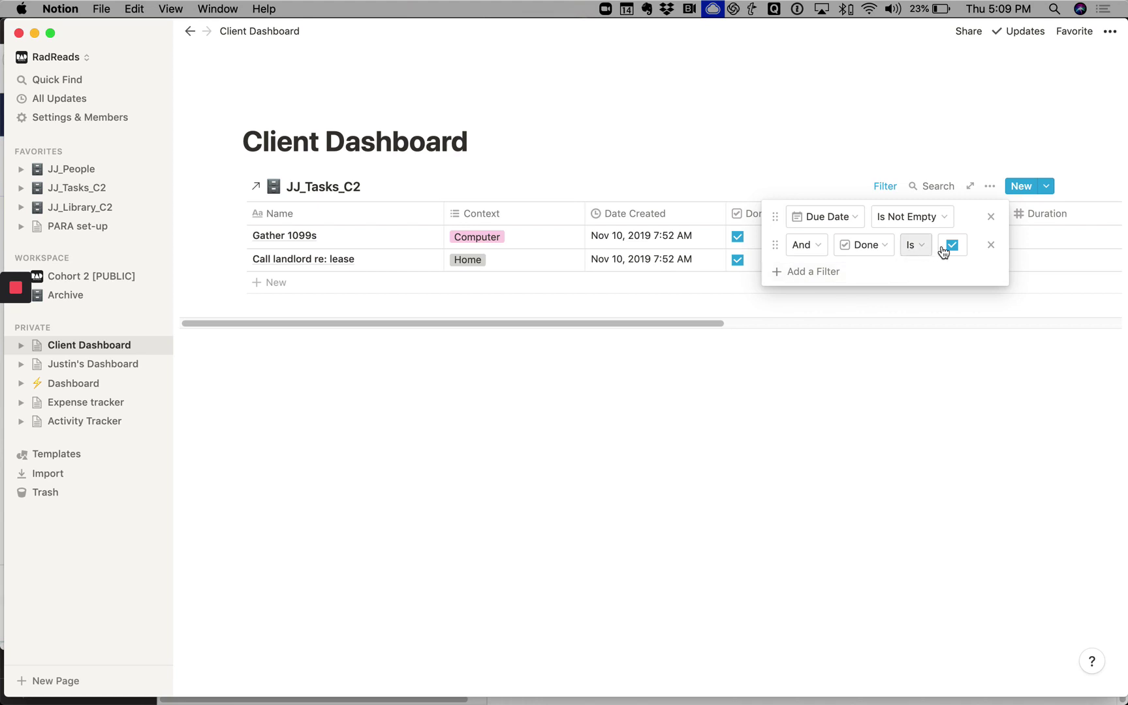
pyautogui.click(916, 249)
pyautogui.click(915, 291)
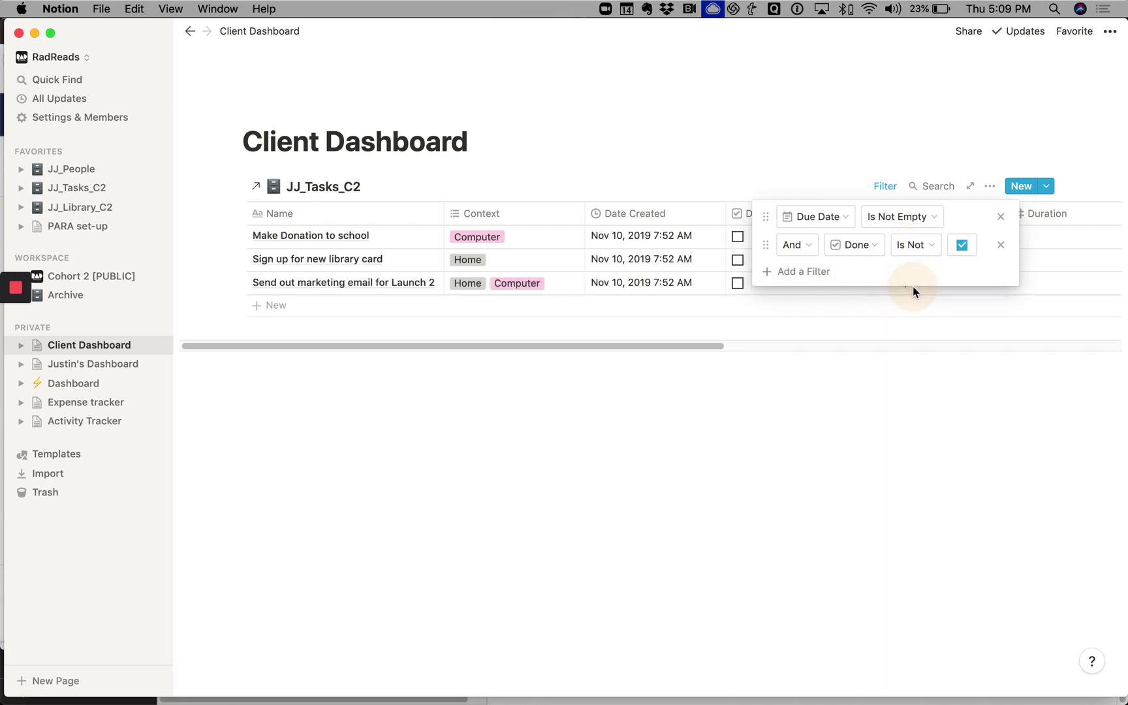
pyautogui.click(837, 315)
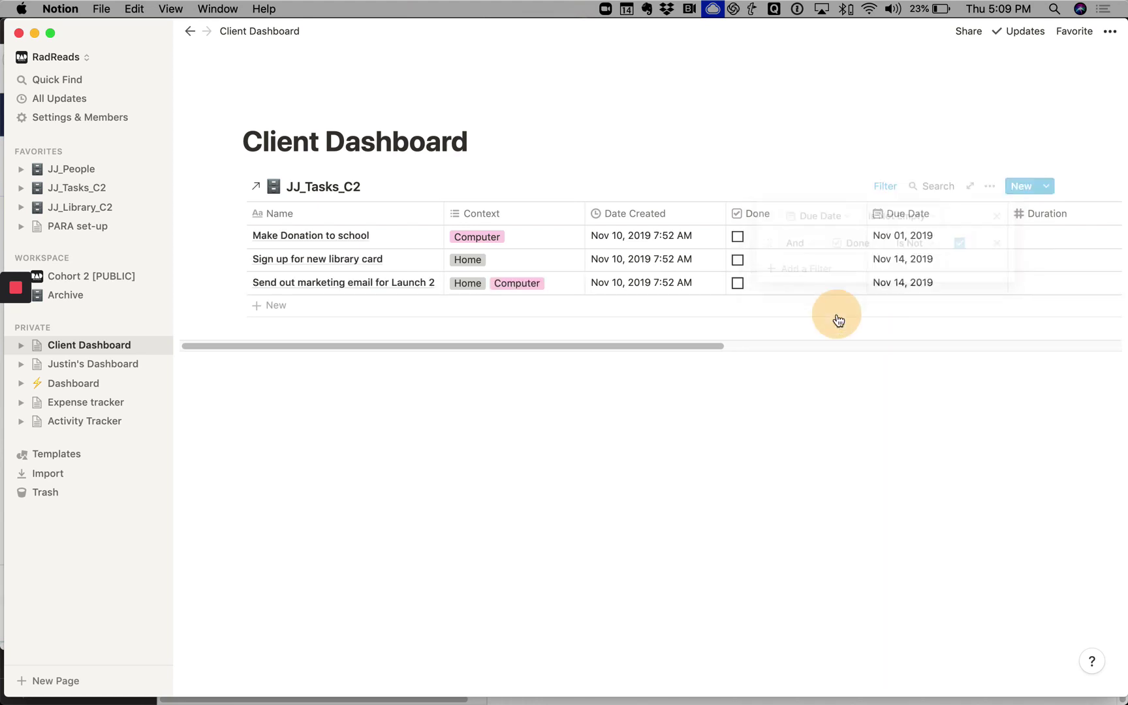
# Hide Context, Date Created, Duration, Flag, Phase and Priority, and move Project directly under Name.
pyautogui.click(990, 187)
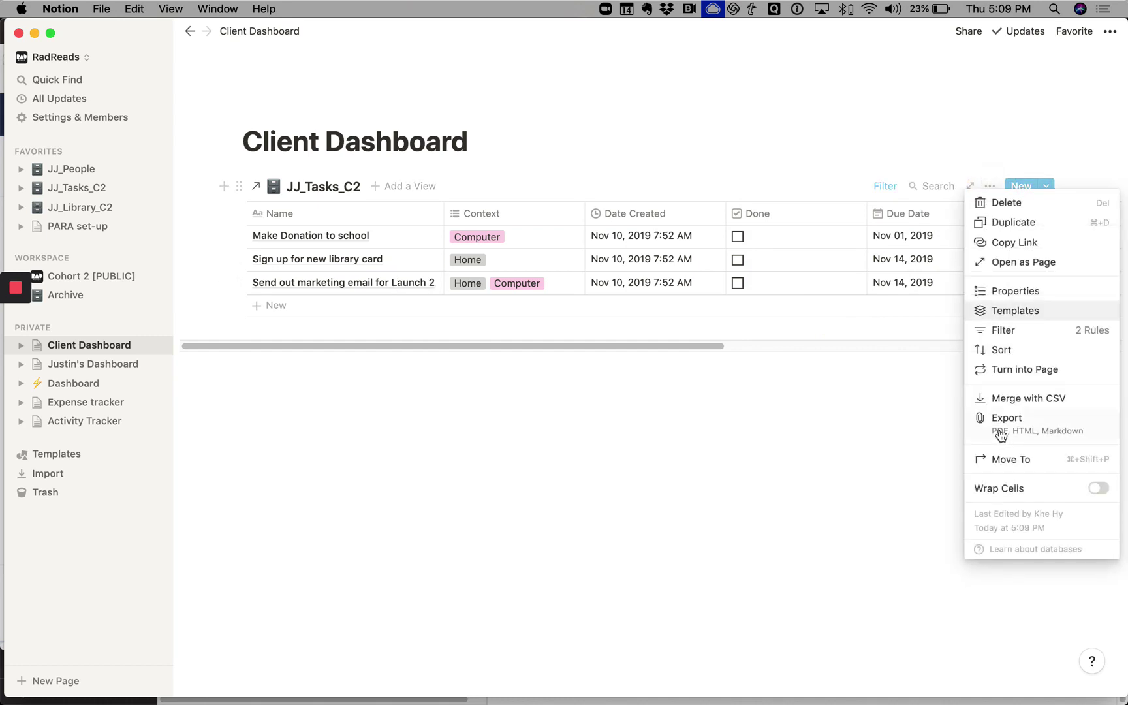
pyautogui.click(1009, 298)
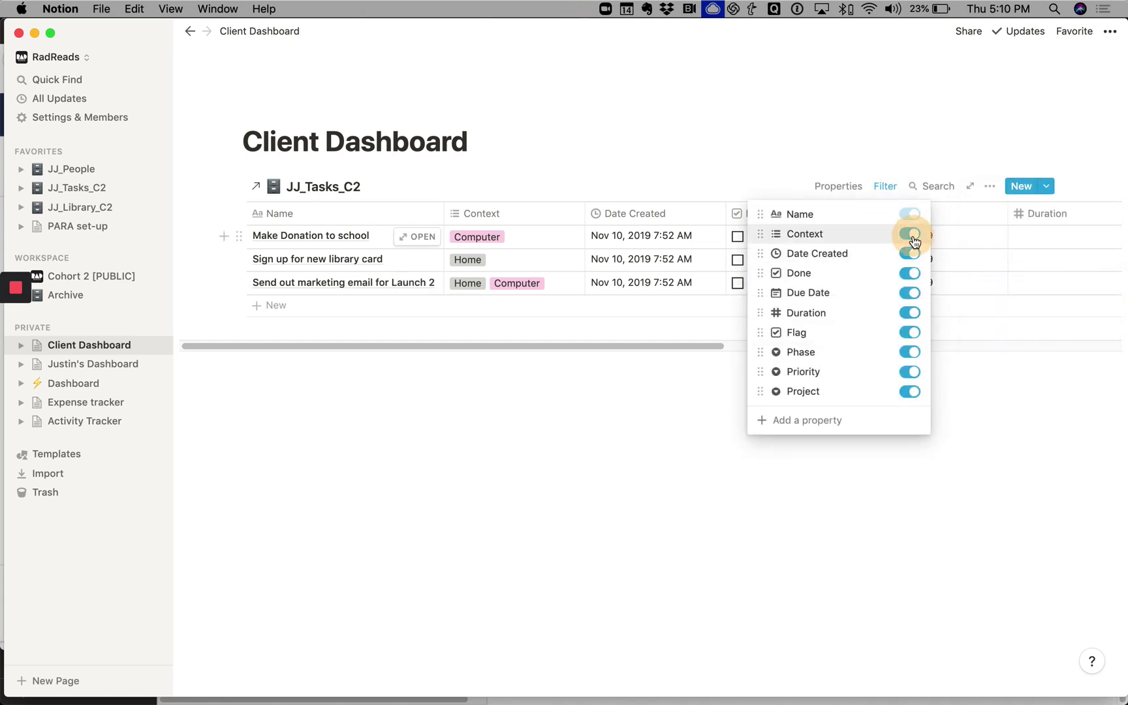
pyautogui.click(915, 235)
pyautogui.click(914, 254)
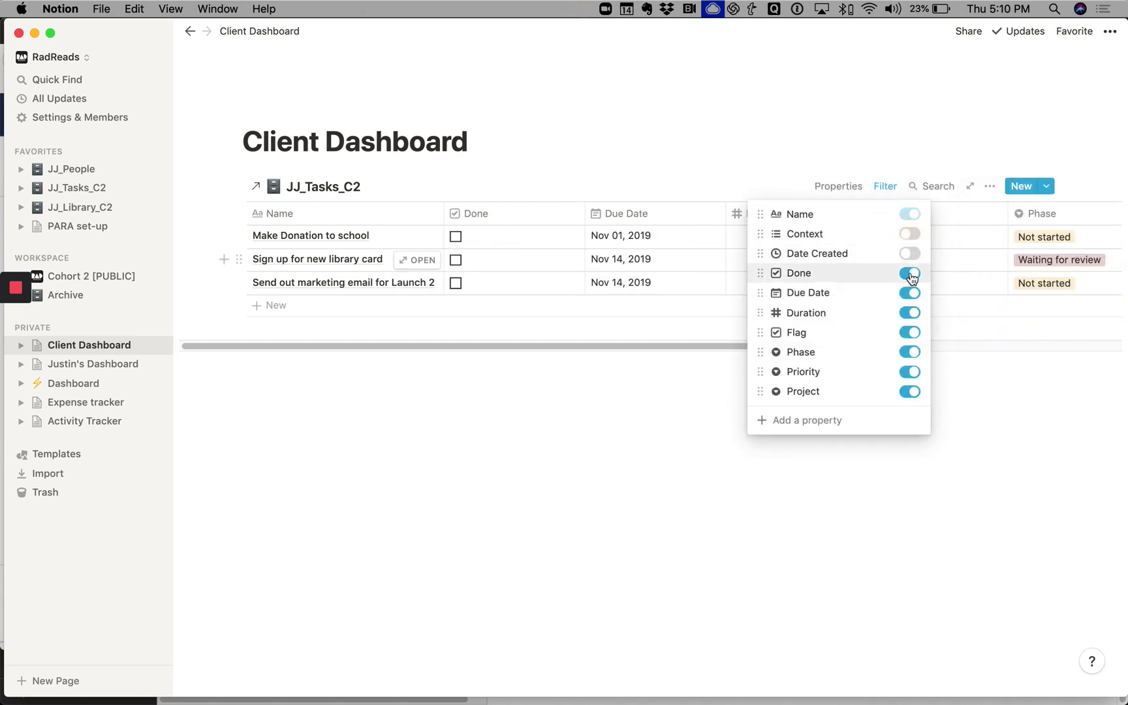
pyautogui.click(913, 315)
pyautogui.click(913, 333)
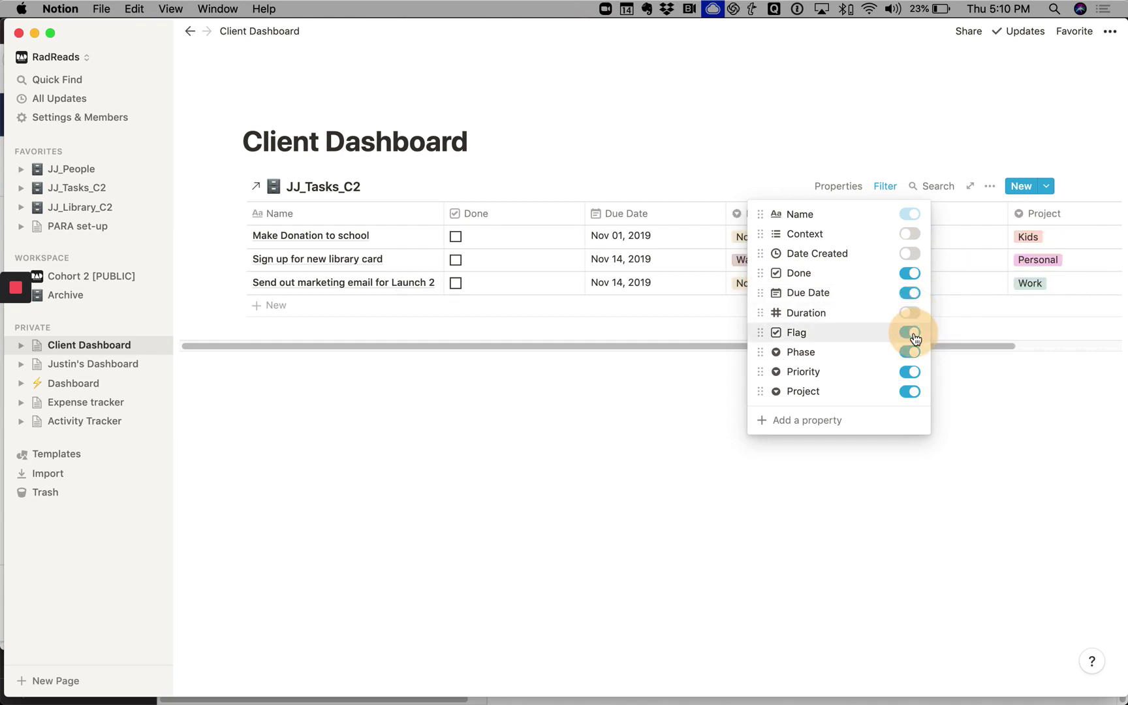
pyautogui.click(911, 353)
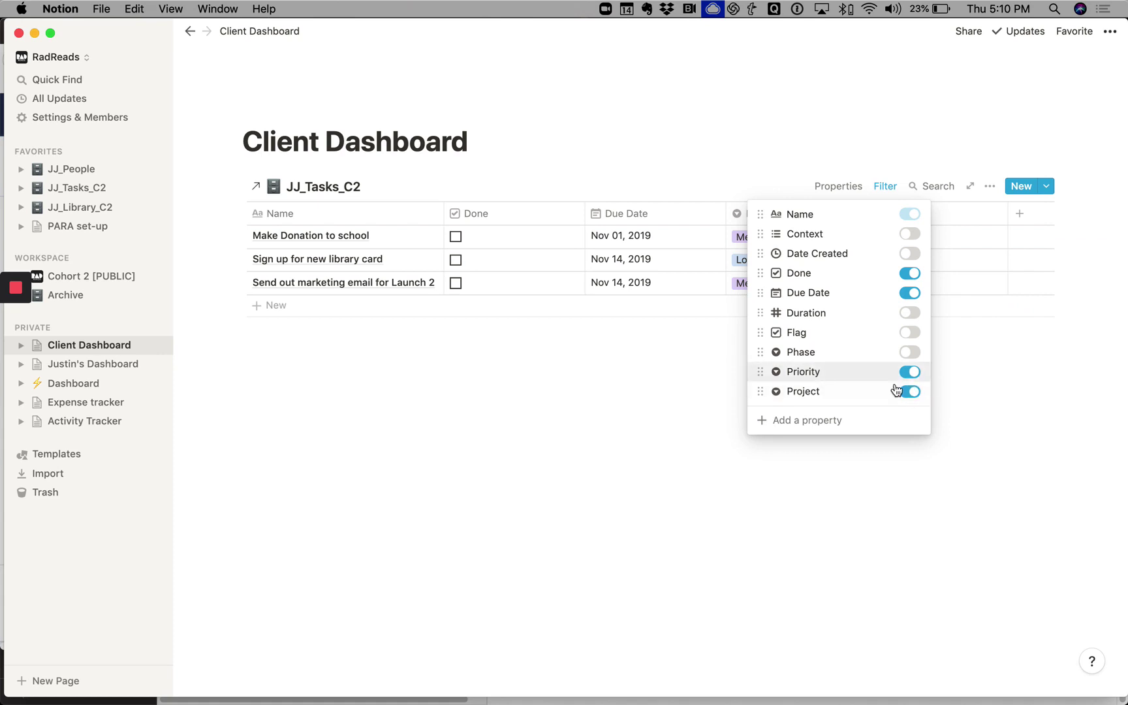
pyautogui.click(910, 371)
pyautogui.moveTo(761, 391); pyautogui.dragTo(763, 232)
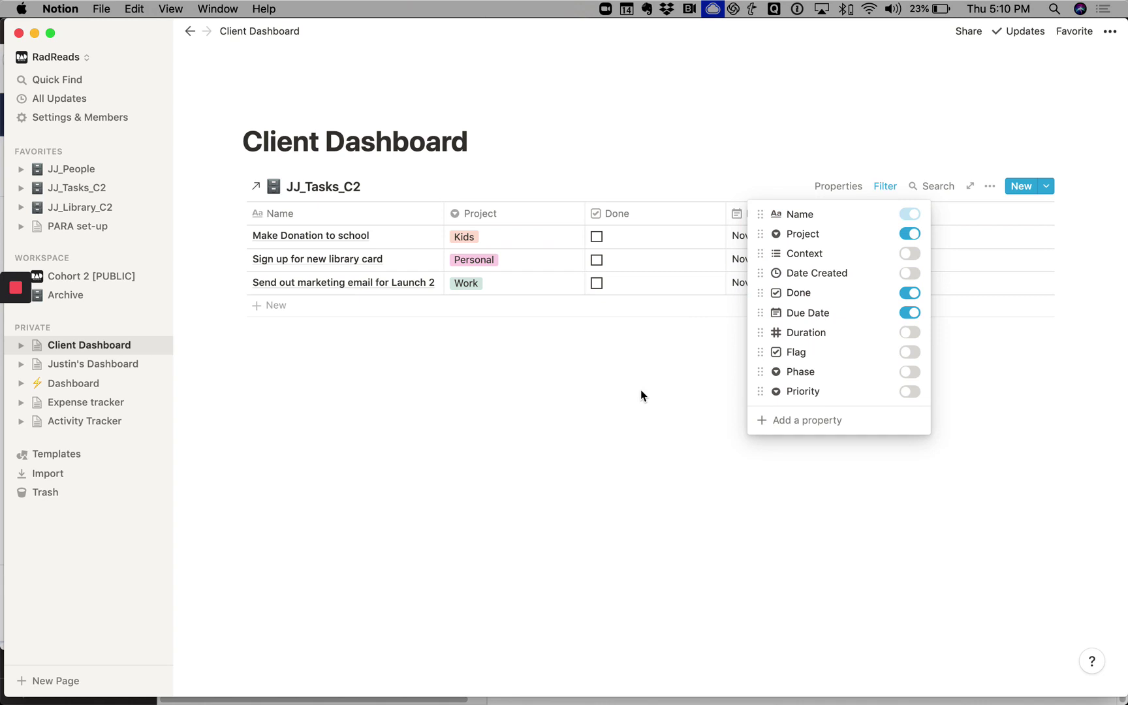
pyautogui.click(641, 390)
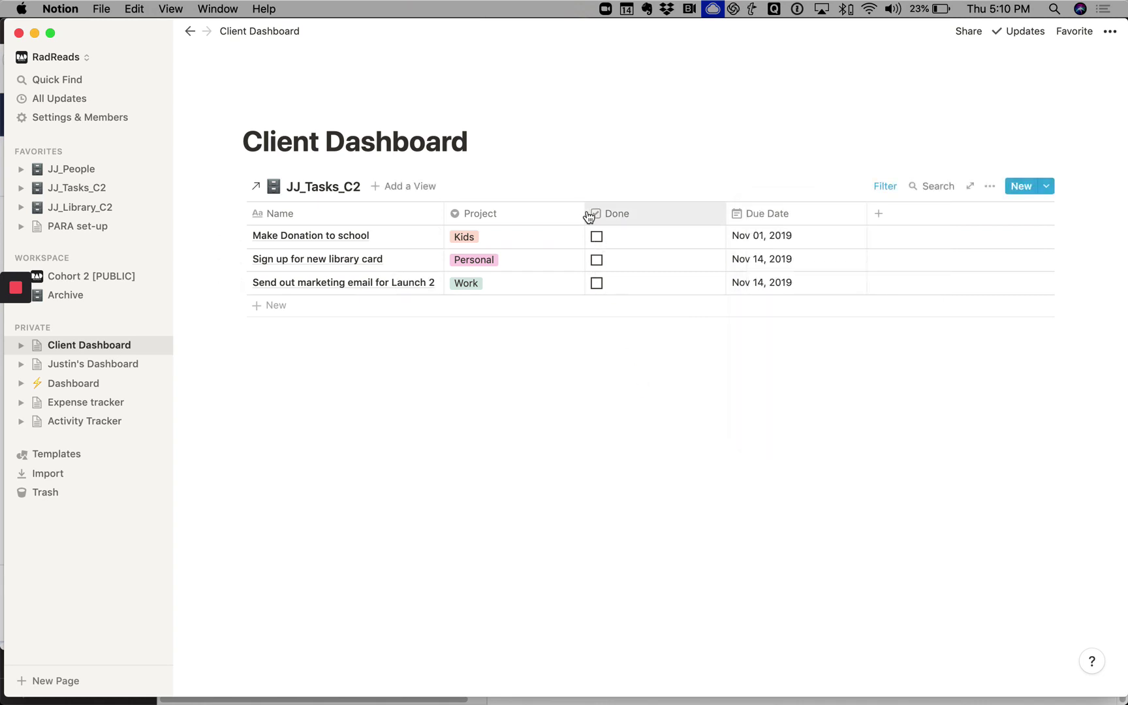
# Narrow the Project column, then put the tasks table inside a collapsed 'Due soon' toggle.
pyautogui.moveTo(585, 215); pyautogui.dragTo(533, 211)
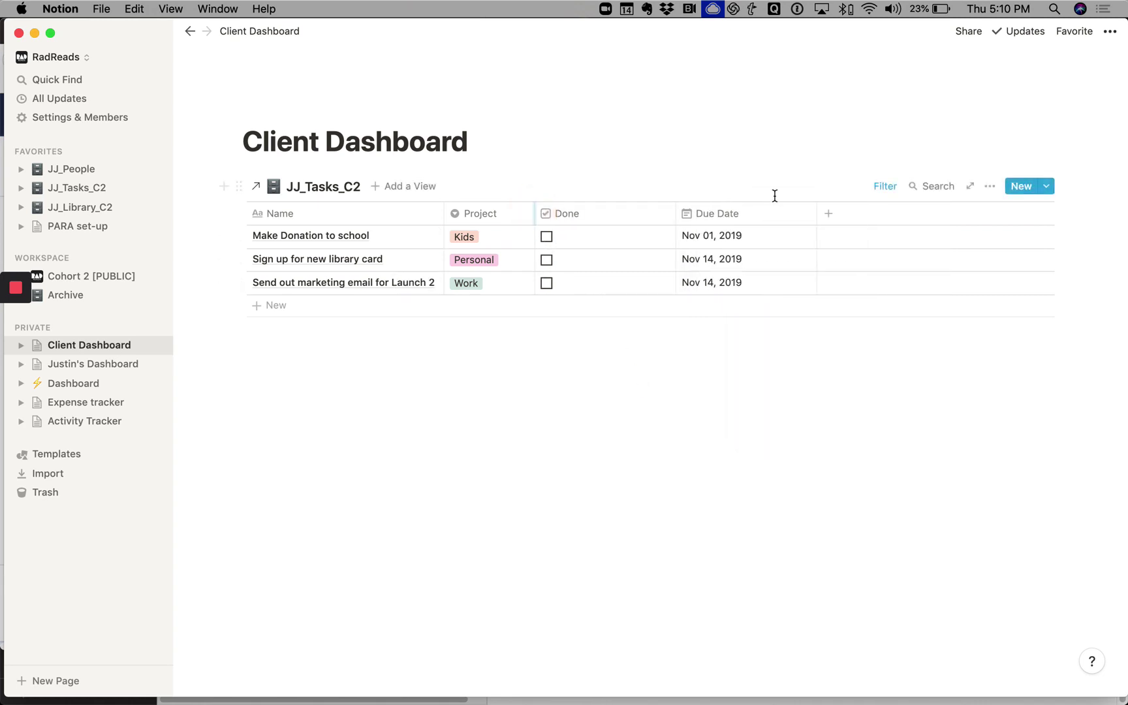
pyautogui.click(496, 146)
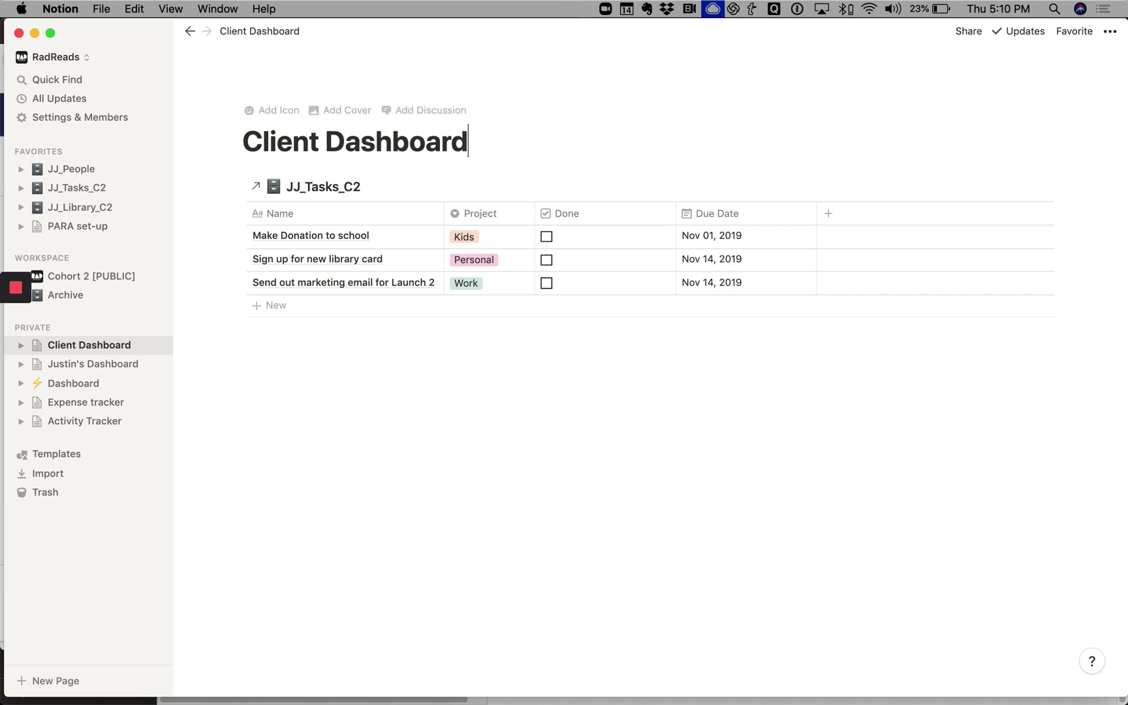
pyautogui.press('Return')
pyautogui.write('> ')
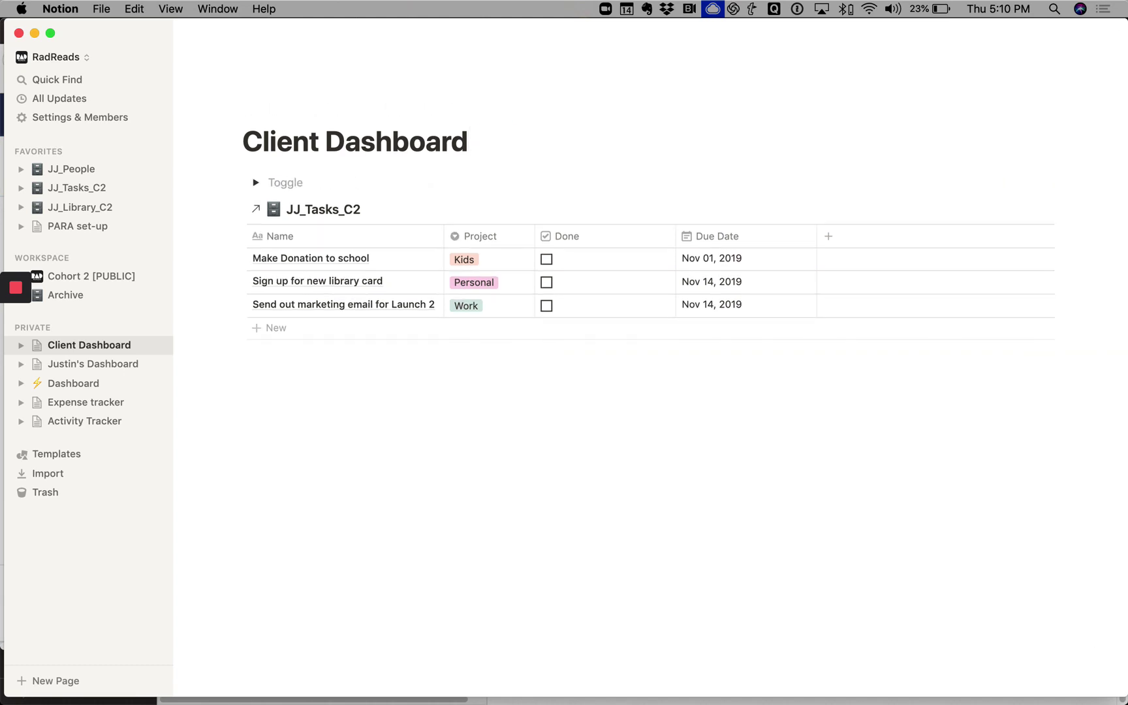
pyautogui.write('Due soon')
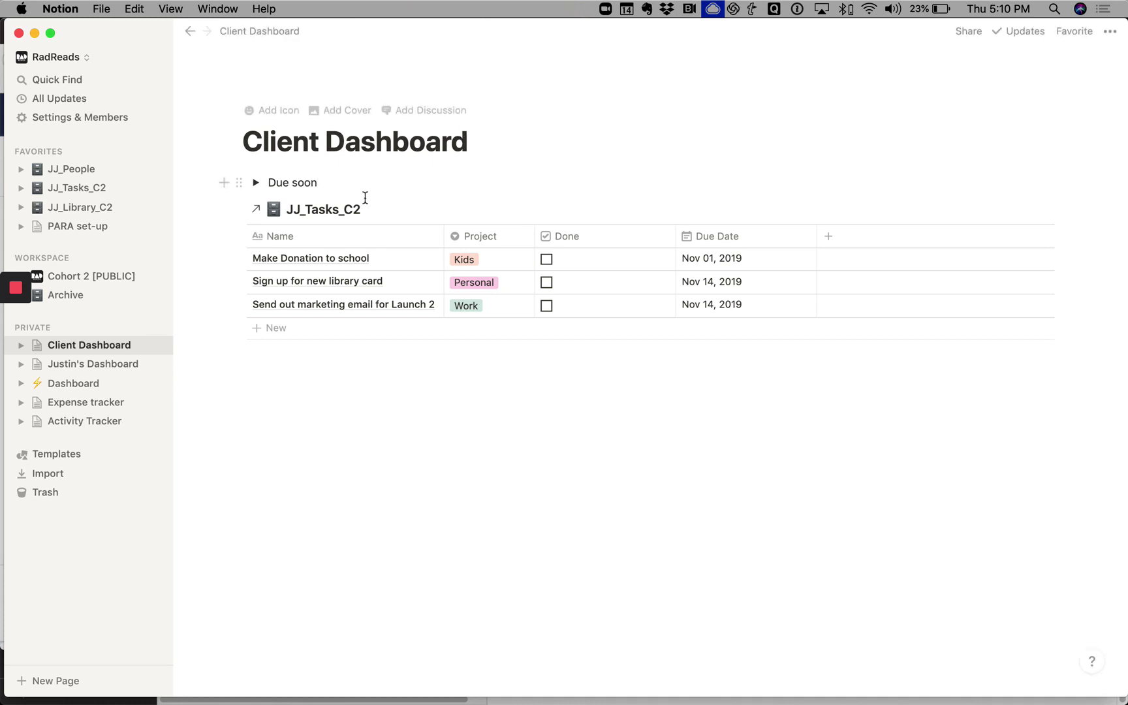
pyautogui.click(256, 182)
pyautogui.moveTo(239, 231); pyautogui.dragTo(282, 191)
pyautogui.click(256, 183)
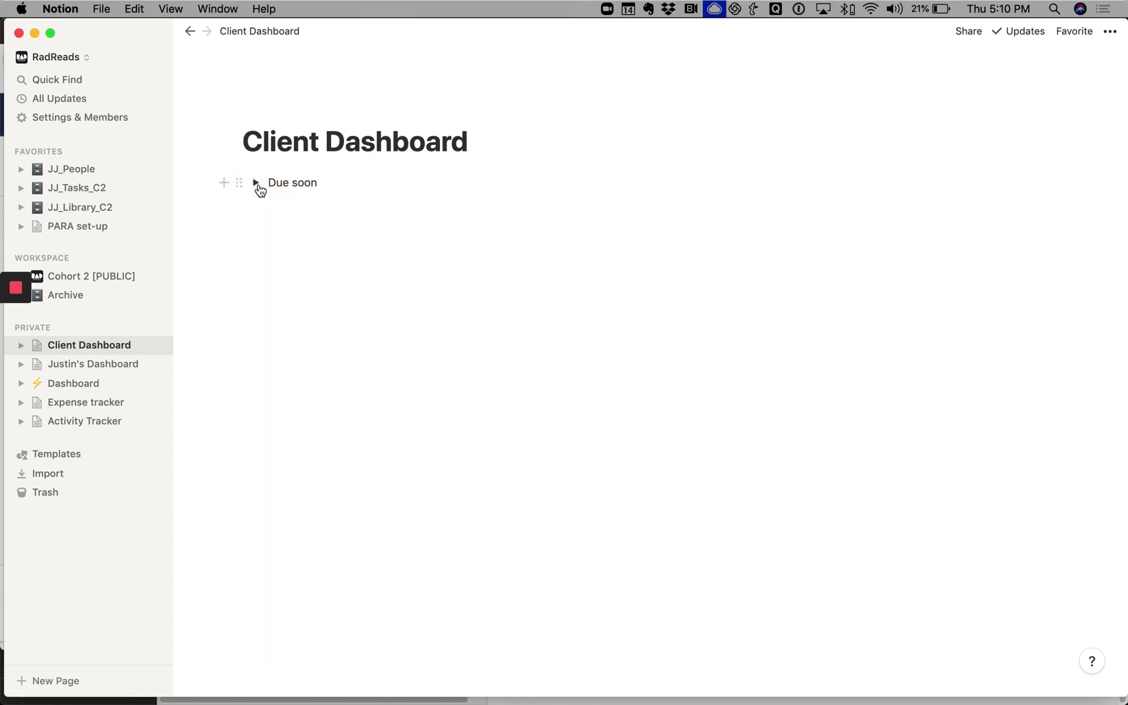
# Add an empty 'Reading List' toggle below the Due soon toggle.
pyautogui.click(267, 208)
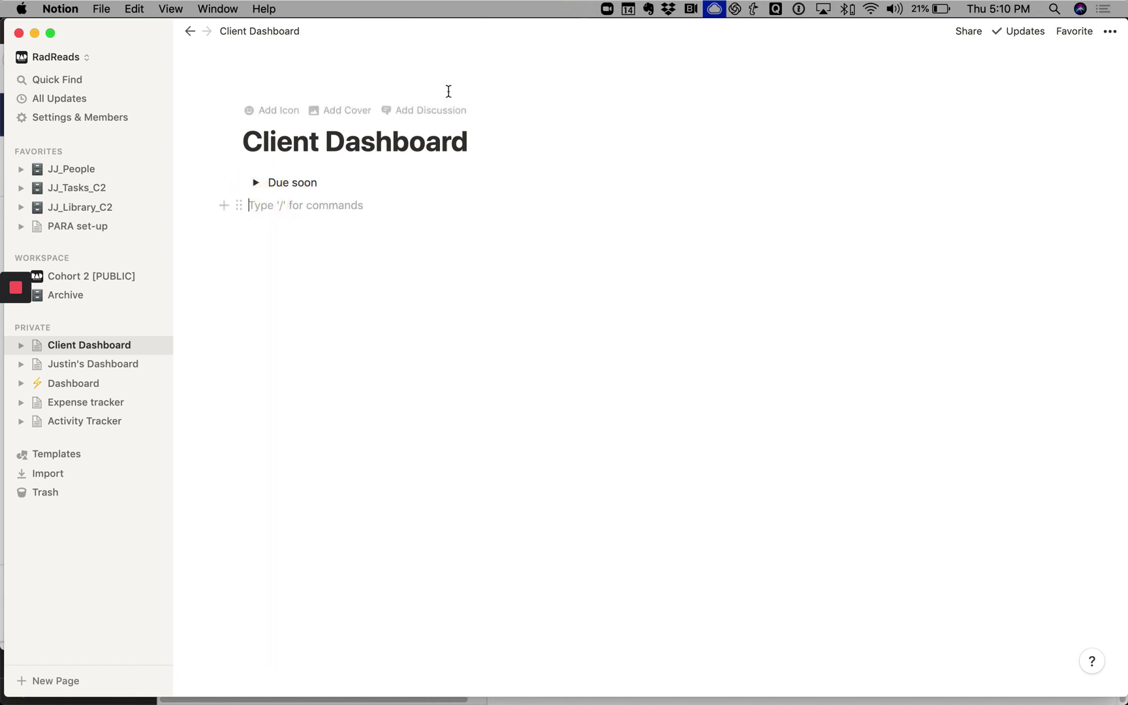
pyautogui.write('> Readin')
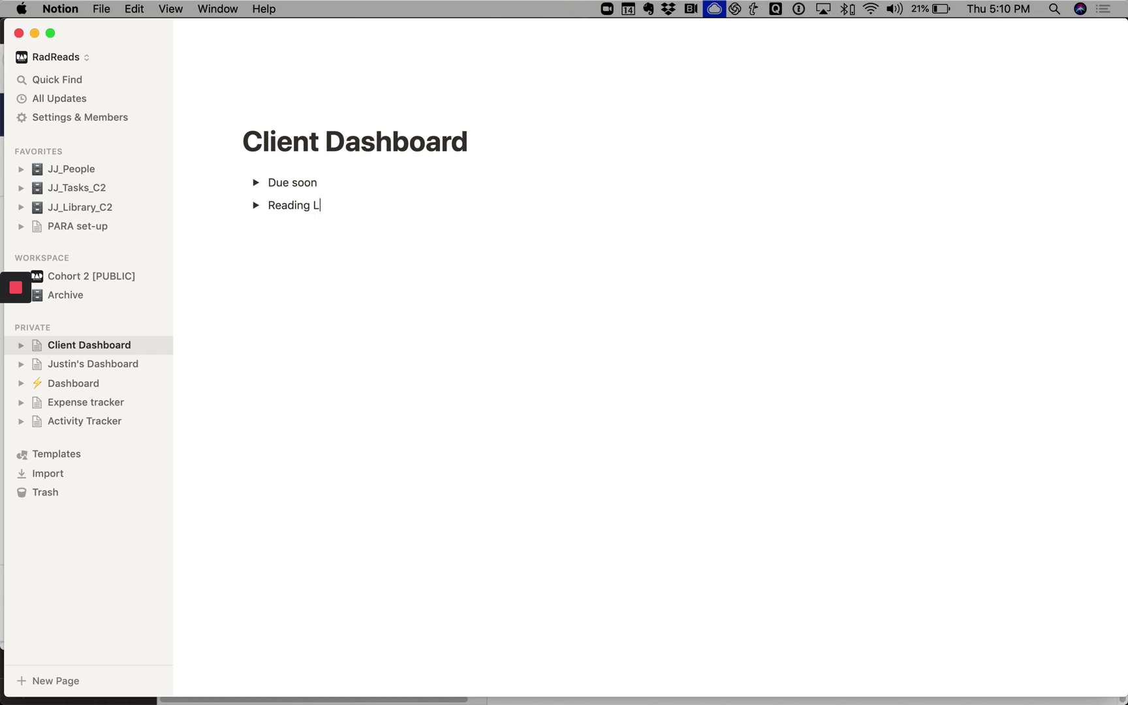
pyautogui.click(257, 207)
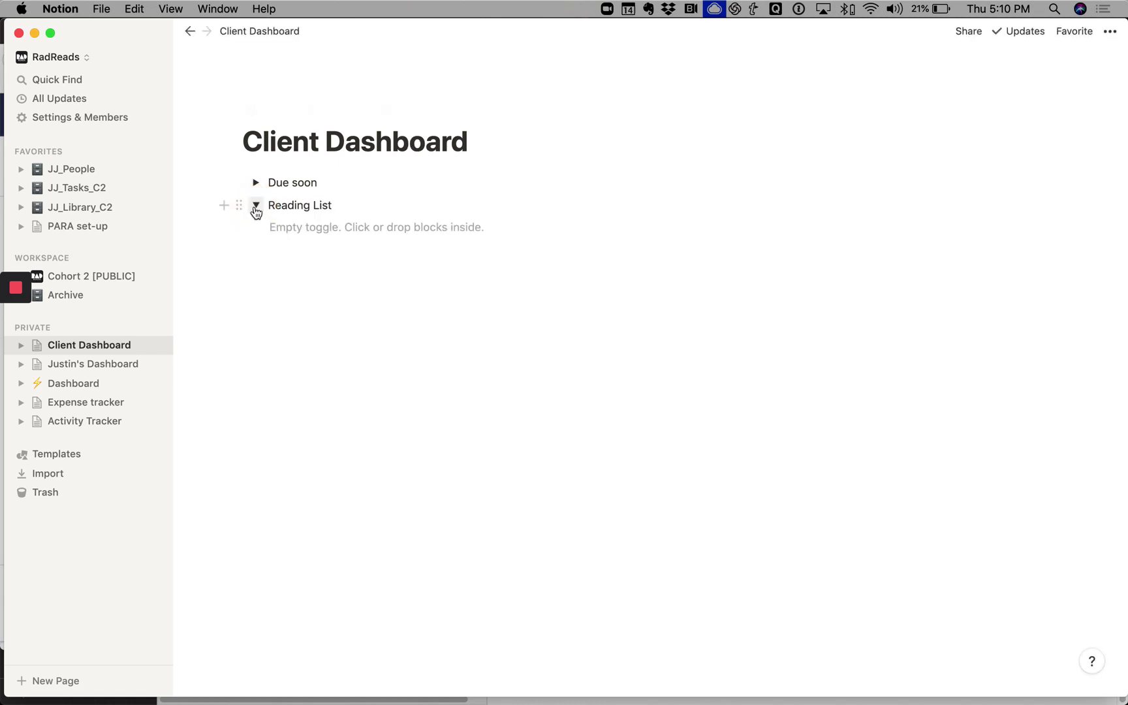
pyautogui.click(255, 206)
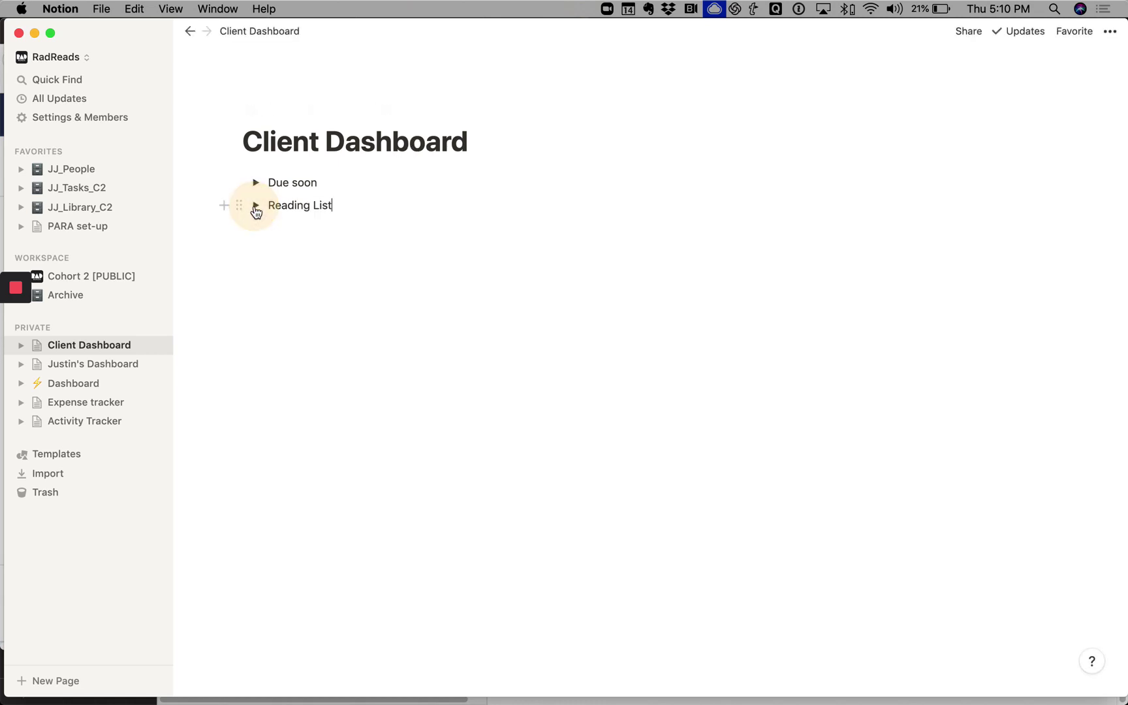
# Open JJ_Library_C2 and add a multi-select column named Project Name.
pyautogui.click(70, 208)
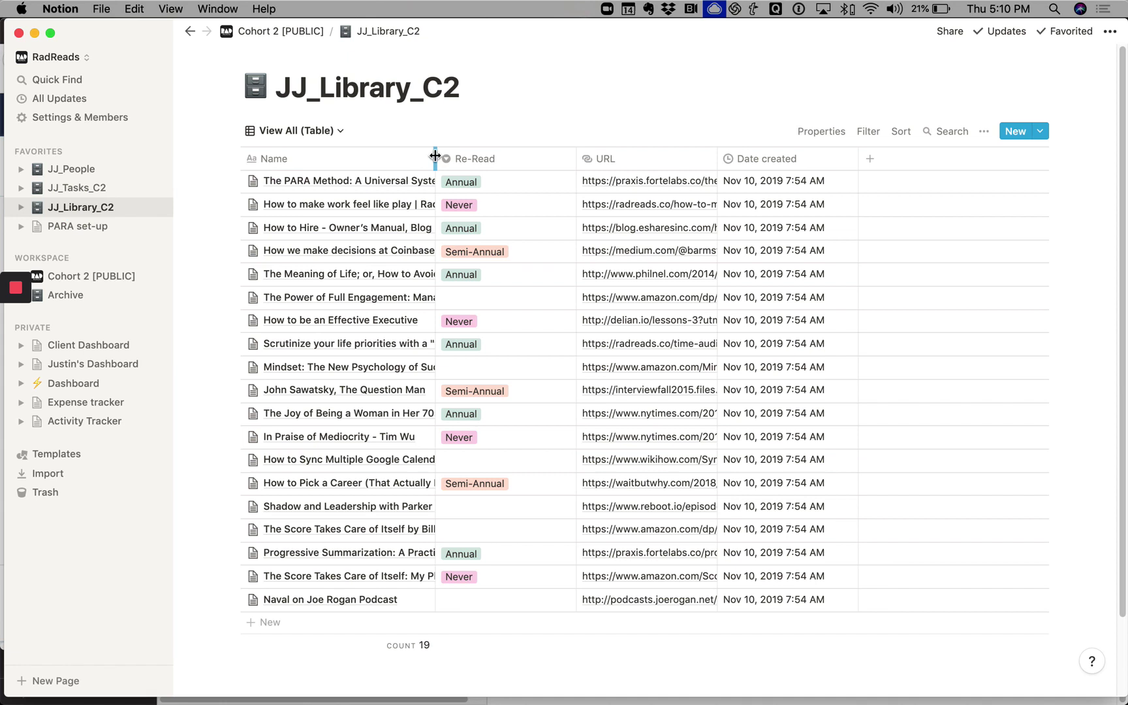
pyautogui.click(872, 160)
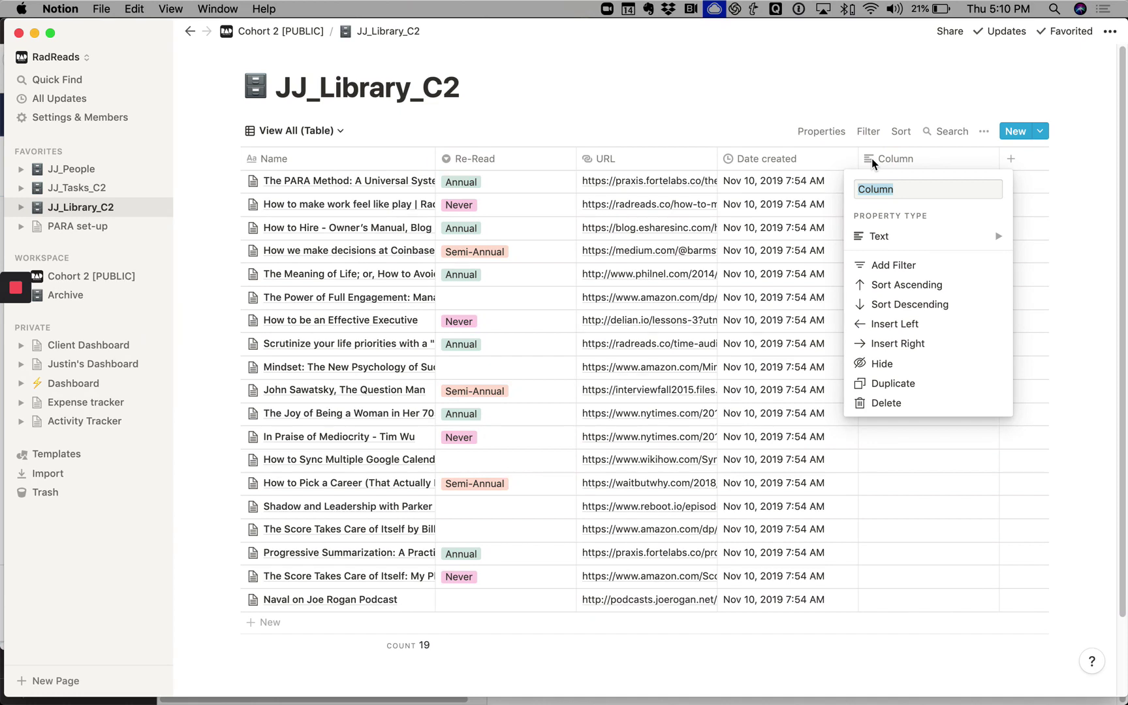
pyautogui.moveTo(894, 236)
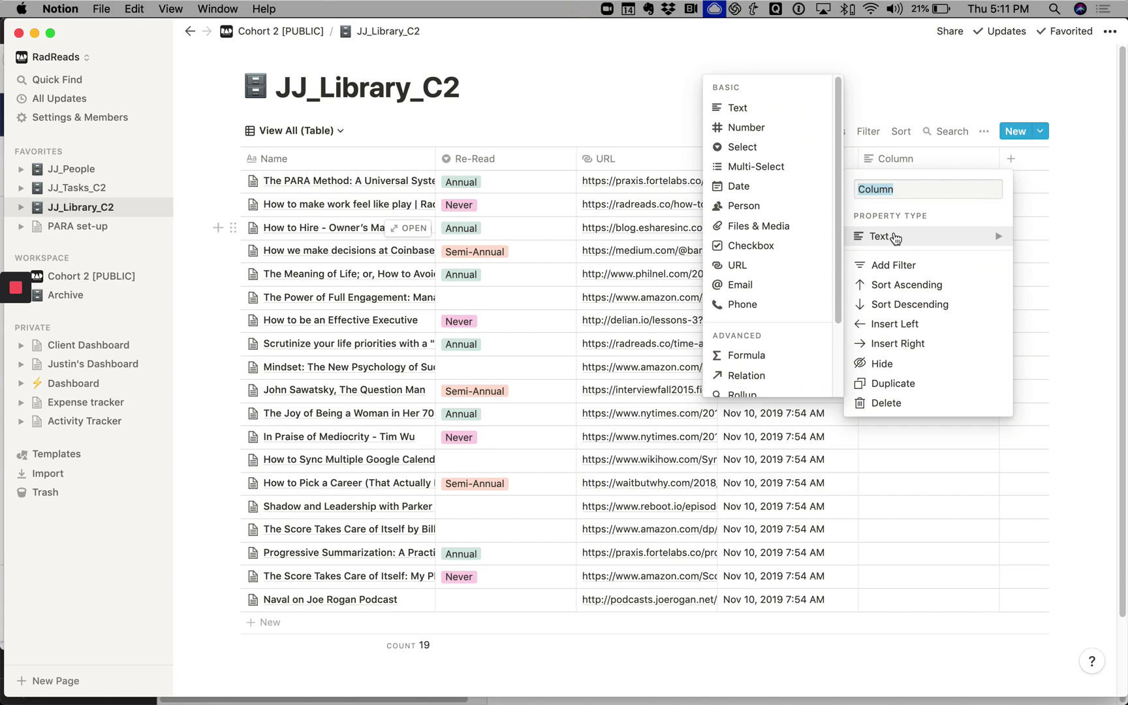
pyautogui.click(761, 167)
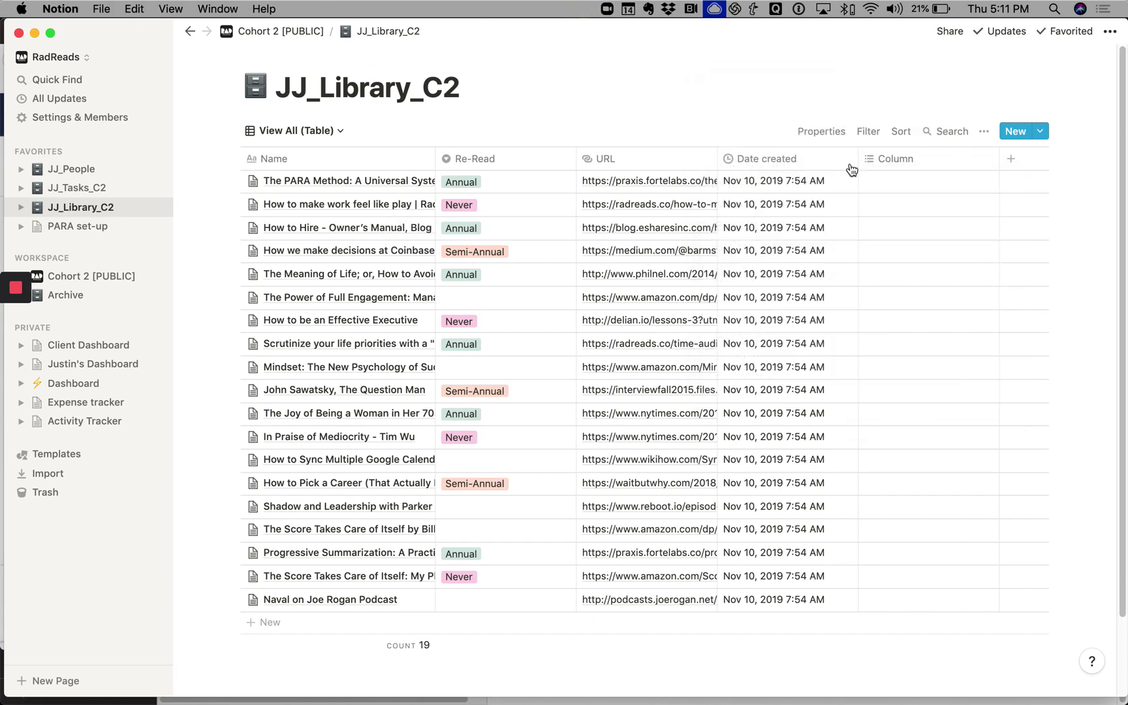
pyautogui.click(901, 166)
pyautogui.write('Project Name')
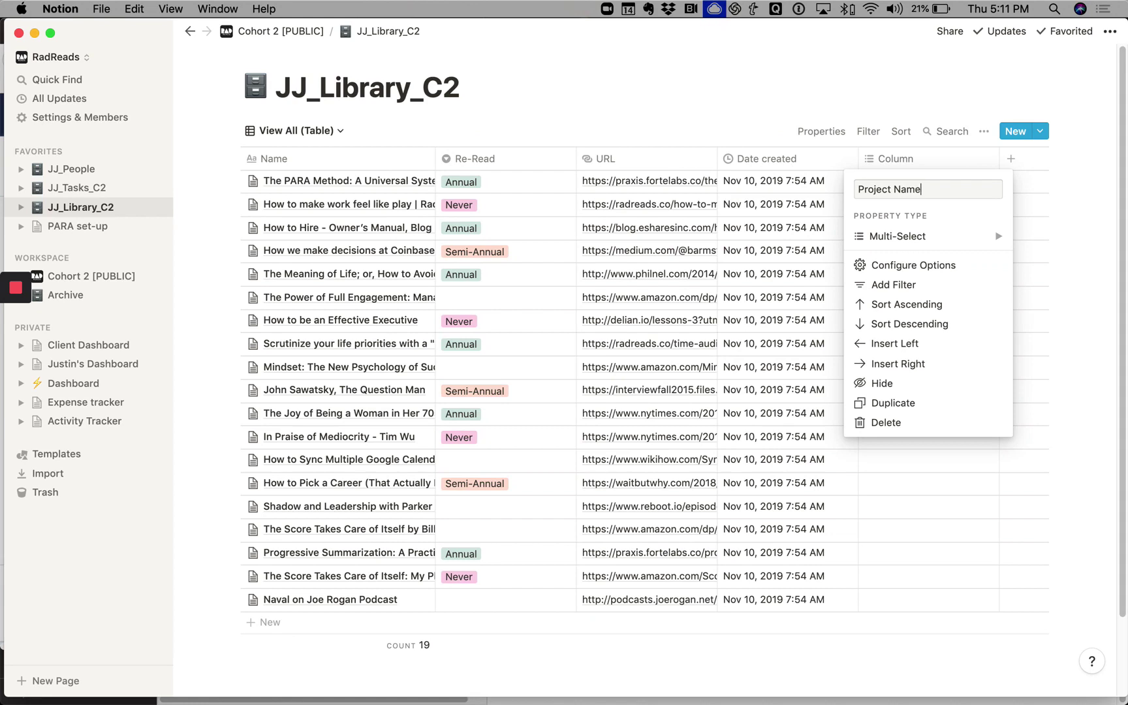
pyautogui.press('Return')
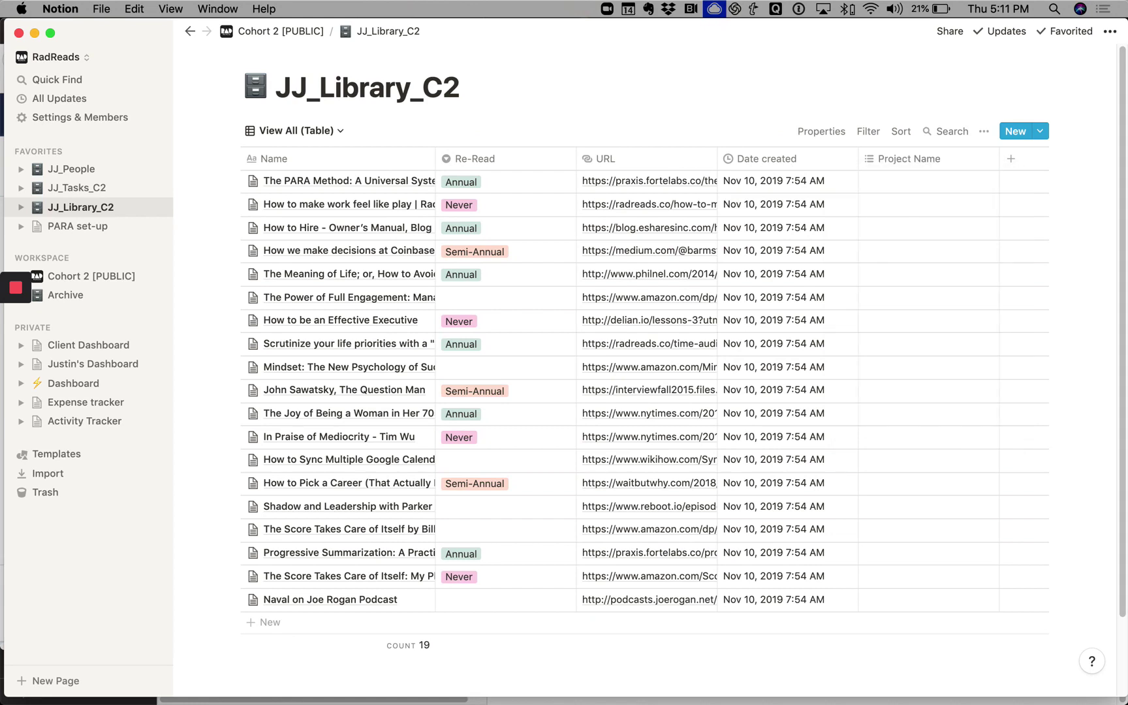
# Create the Wave and Sun tags and assign both to the first library item.
pyautogui.click(904, 181)
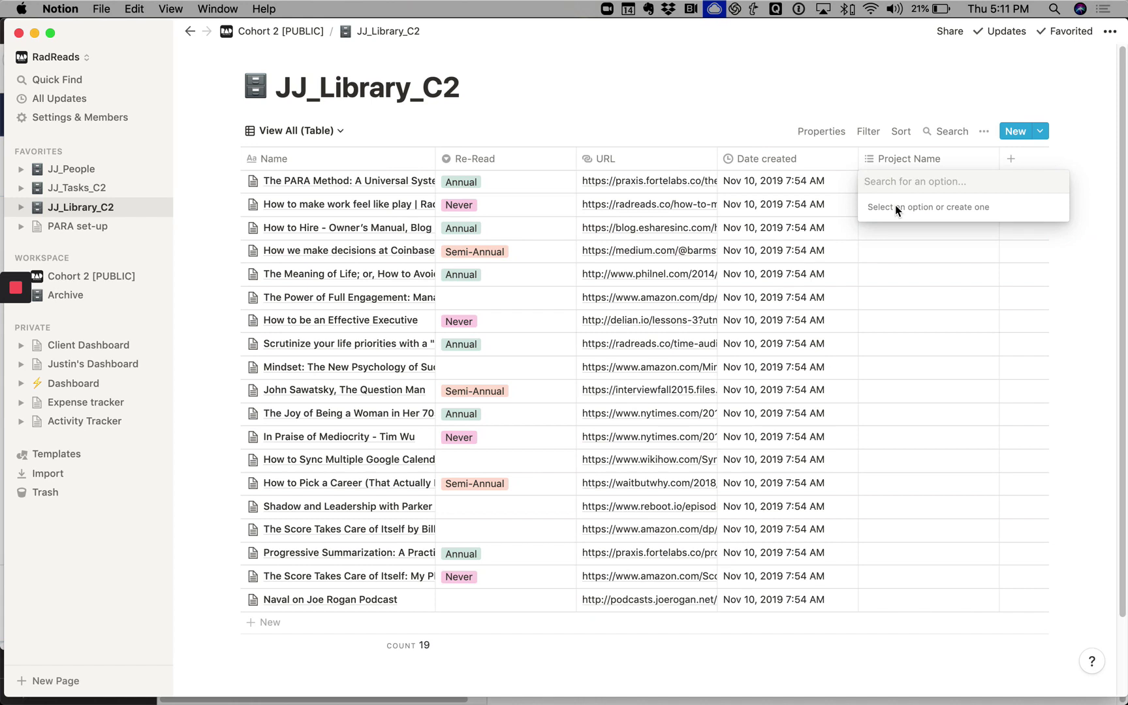
pyautogui.write('Wave')
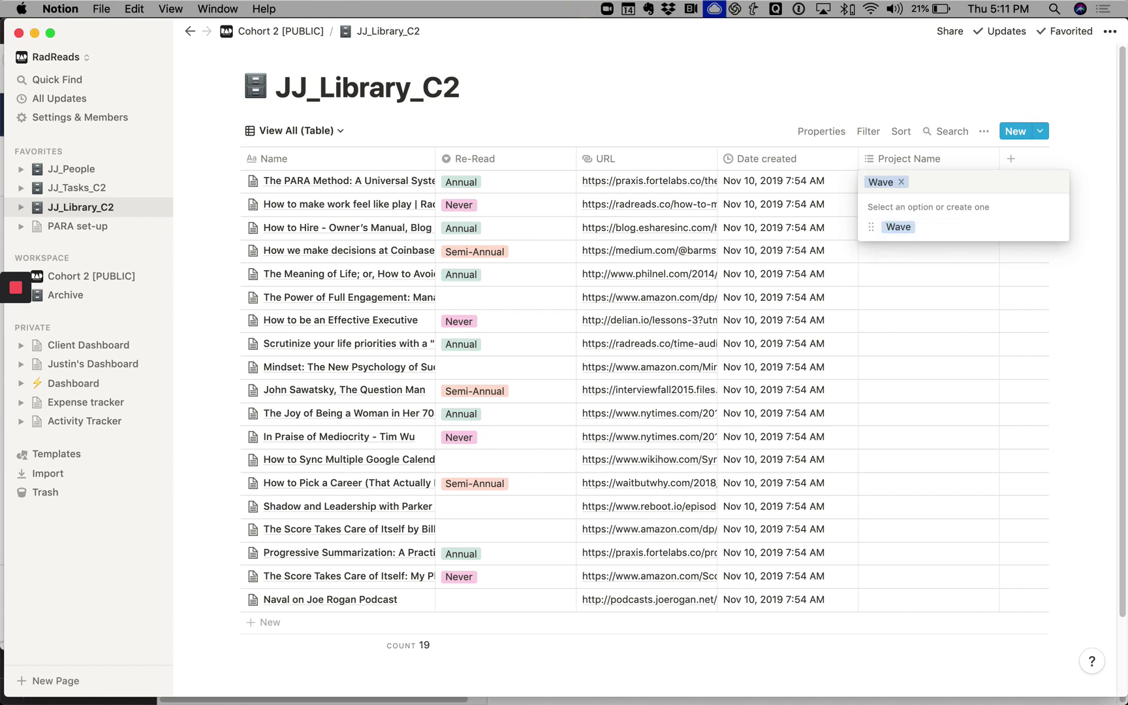
pyautogui.write('Sun')
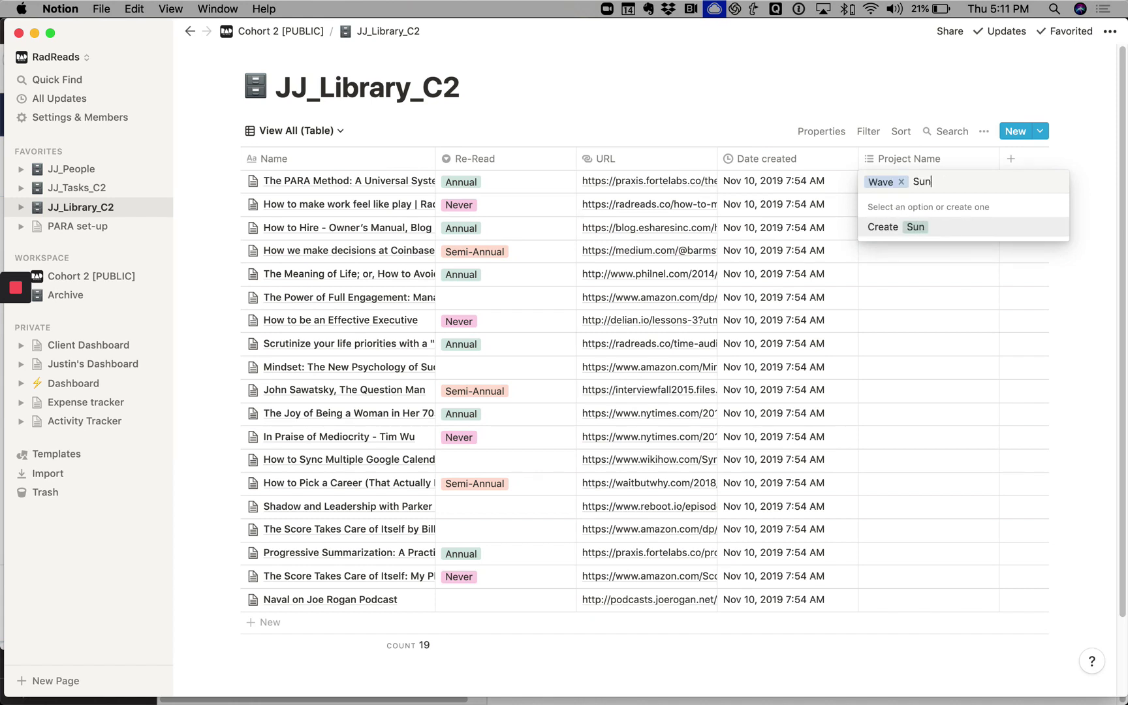
pyautogui.press('Return')
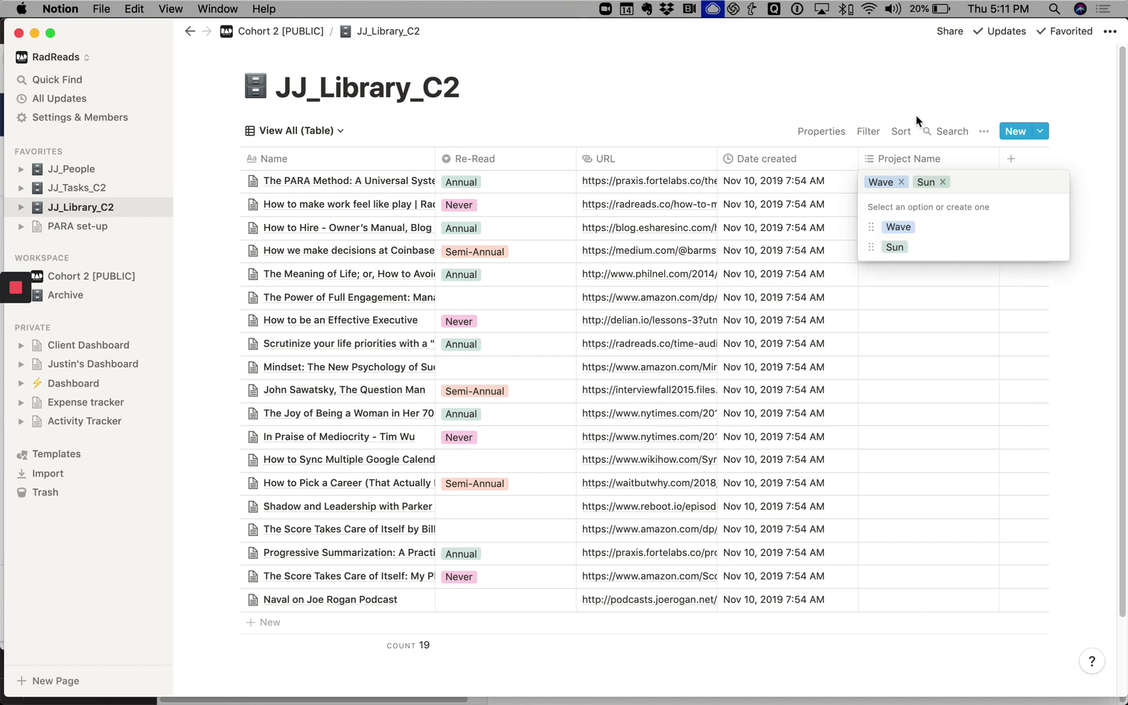
pyautogui.press('Escape')
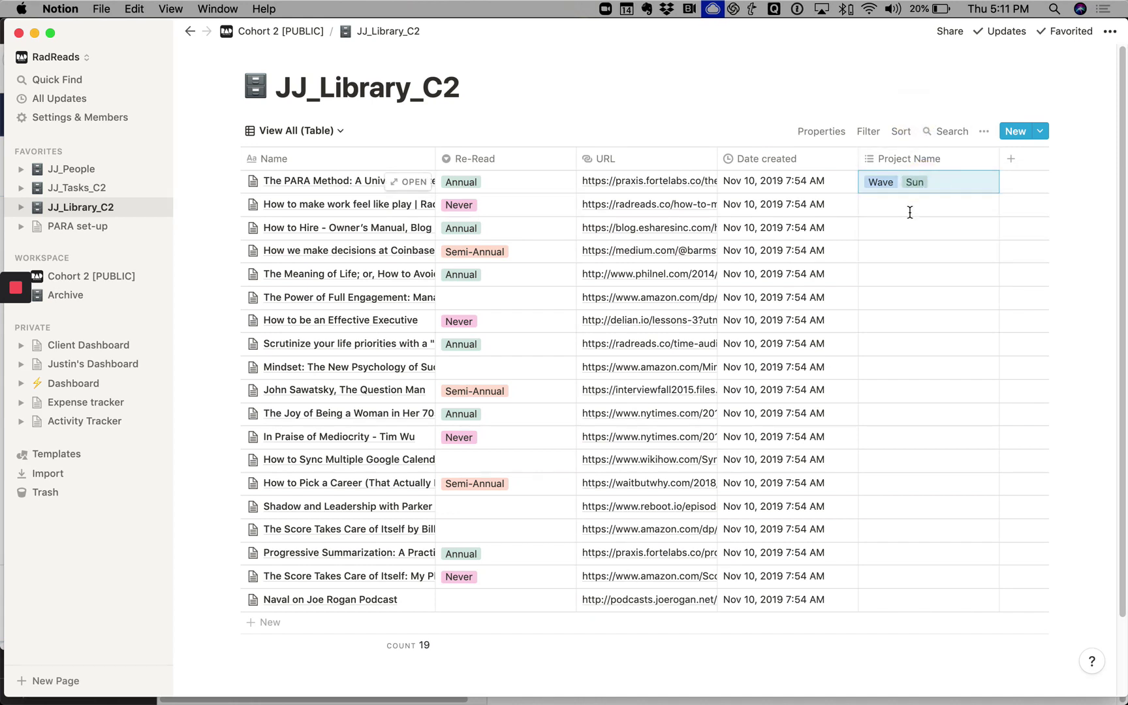
pyautogui.press('Return')
pyautogui.press('Escape')
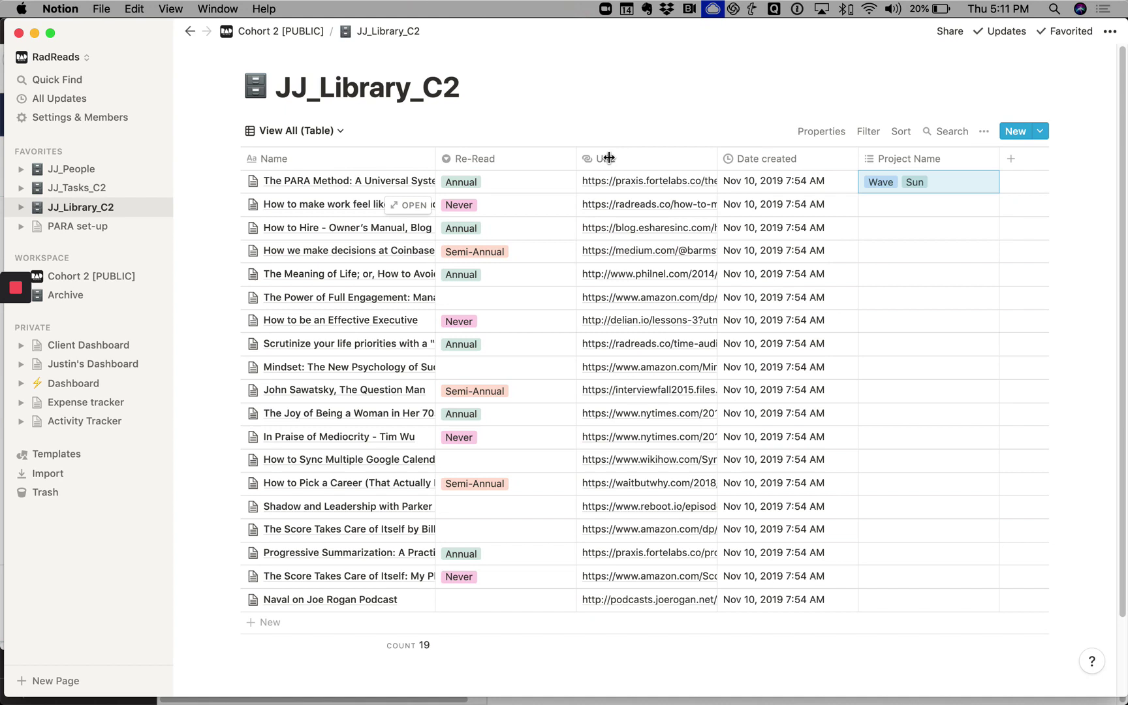
# Tag the second item with Wave and the third item with Sun.
pyautogui.press('Down')
pyautogui.write('Wa')
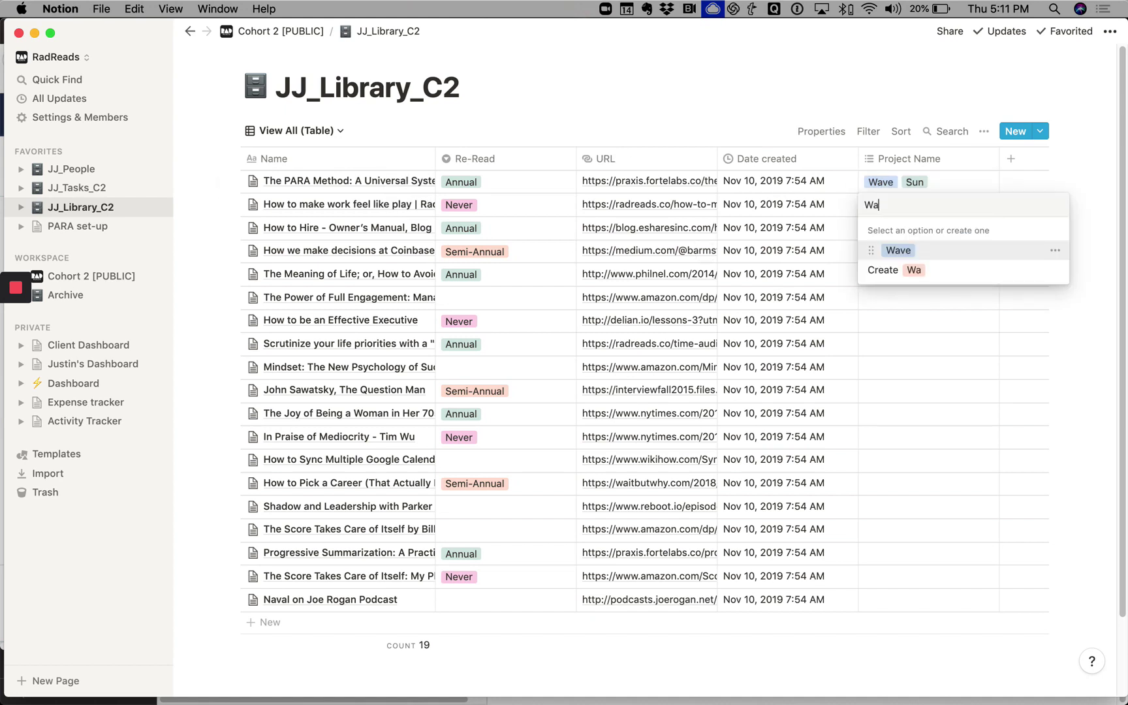
pyautogui.click(942, 253)
pyautogui.click(887, 320)
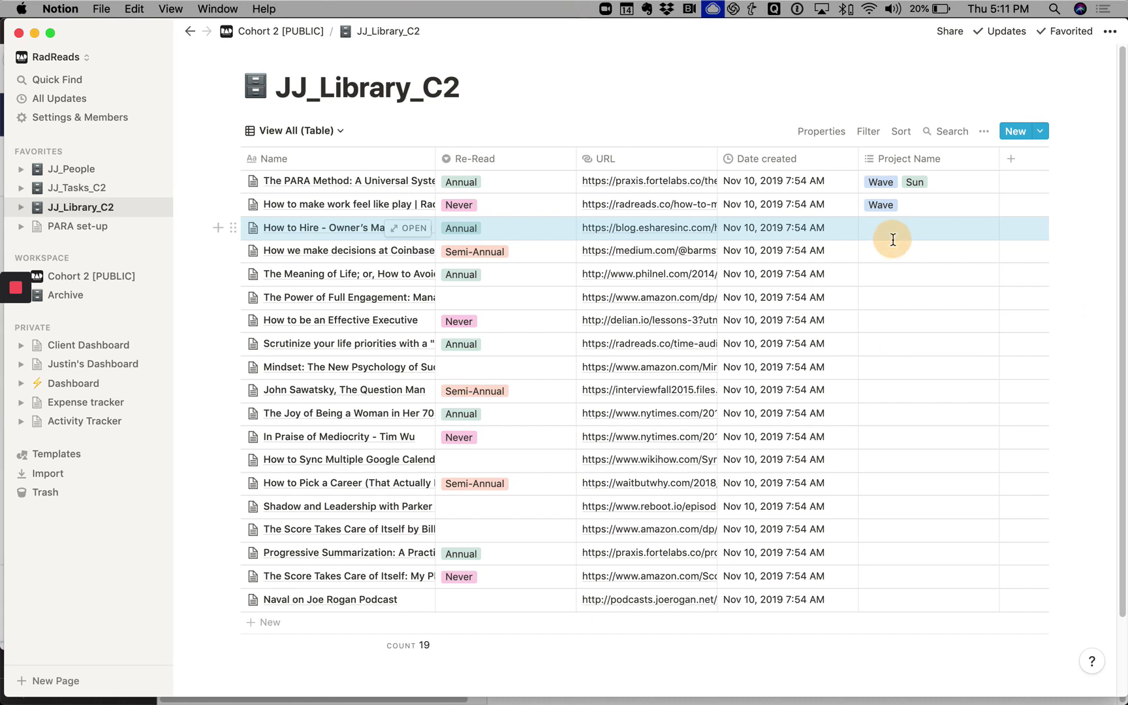
pyautogui.click(915, 233)
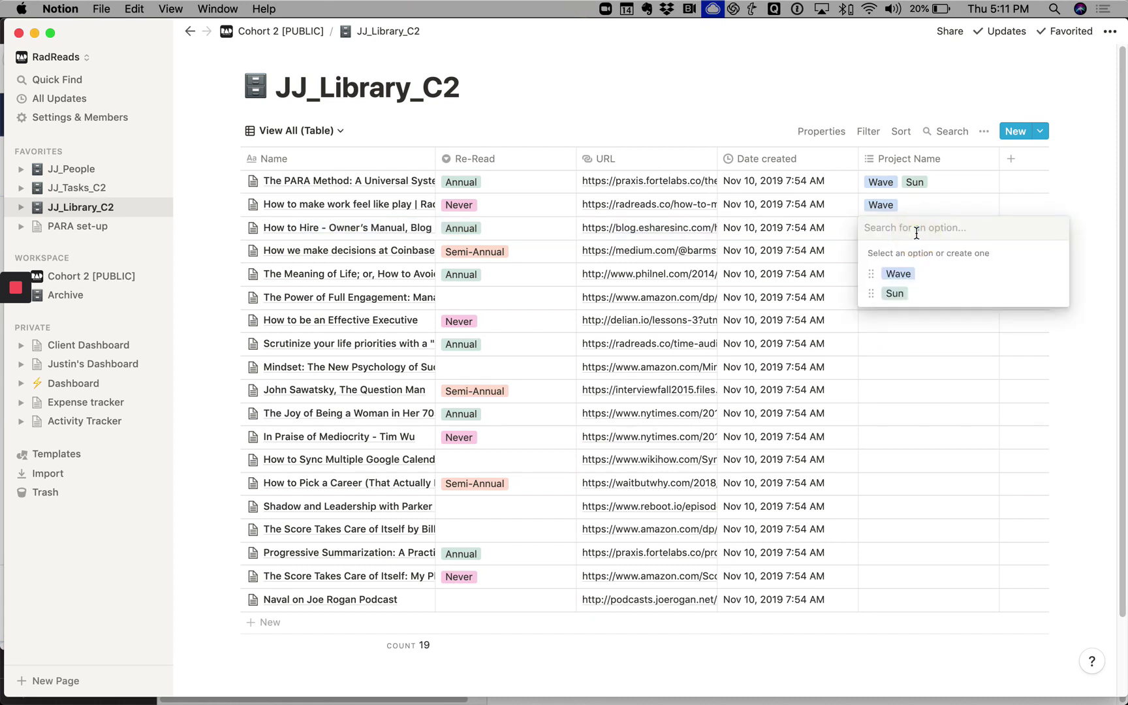
pyautogui.click(931, 299)
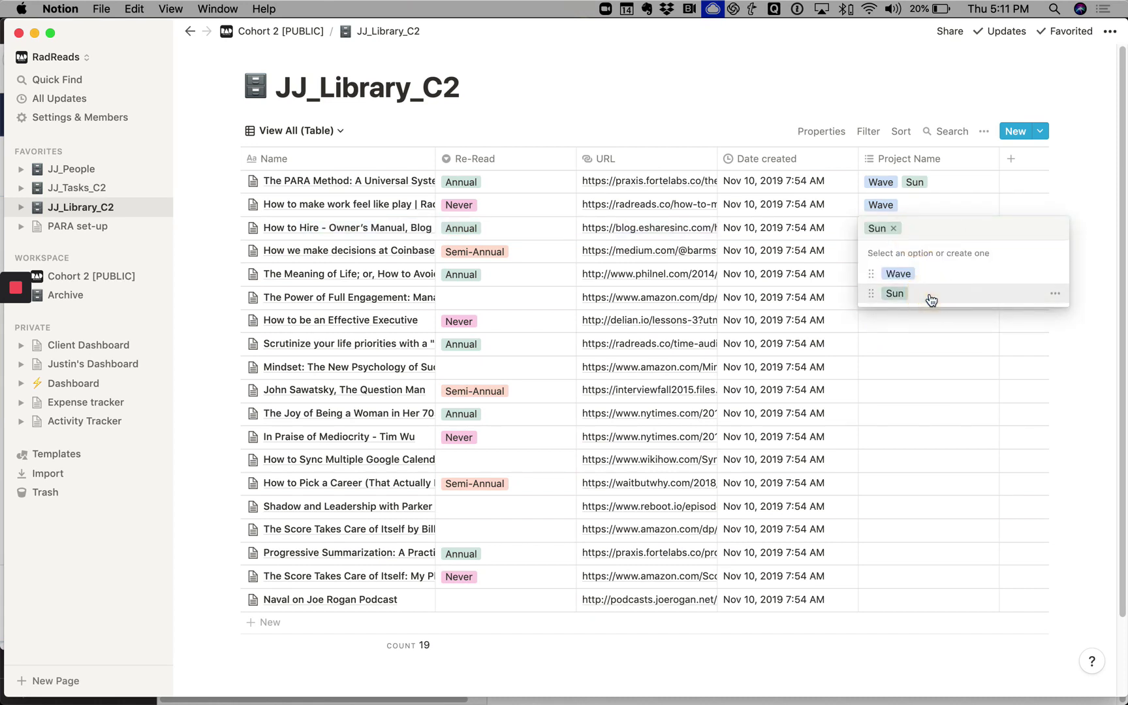
pyautogui.press('Escape')
# Copy the first three items' Project Name tags into items four to six.
pyautogui.press('Up')
pyautogui.press('Up')
pyautogui.hotkey('shift', 'Down')
pyautogui.hotkey('shift', 'Down')
pyautogui.press('Down')
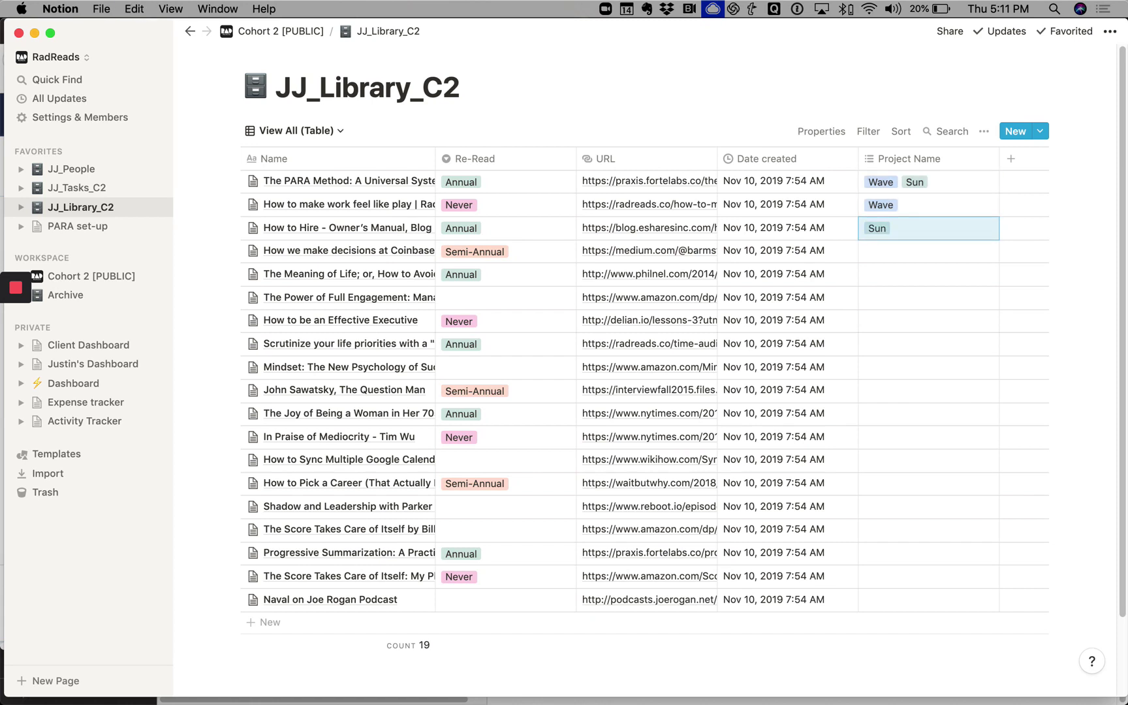
pyautogui.press('Down')
pyautogui.press('super+v')
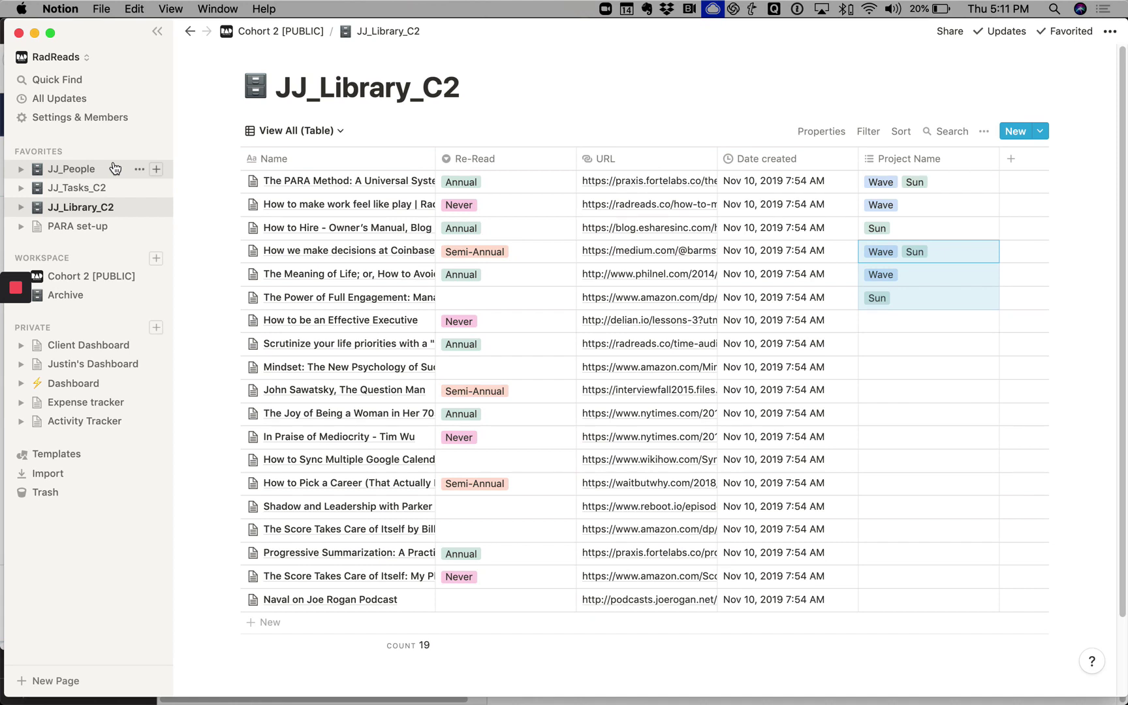
# On Client Dashboard, insert a linked JJ_Library_C2 view inside the expanded Reading List toggle.
pyautogui.click(109, 351)
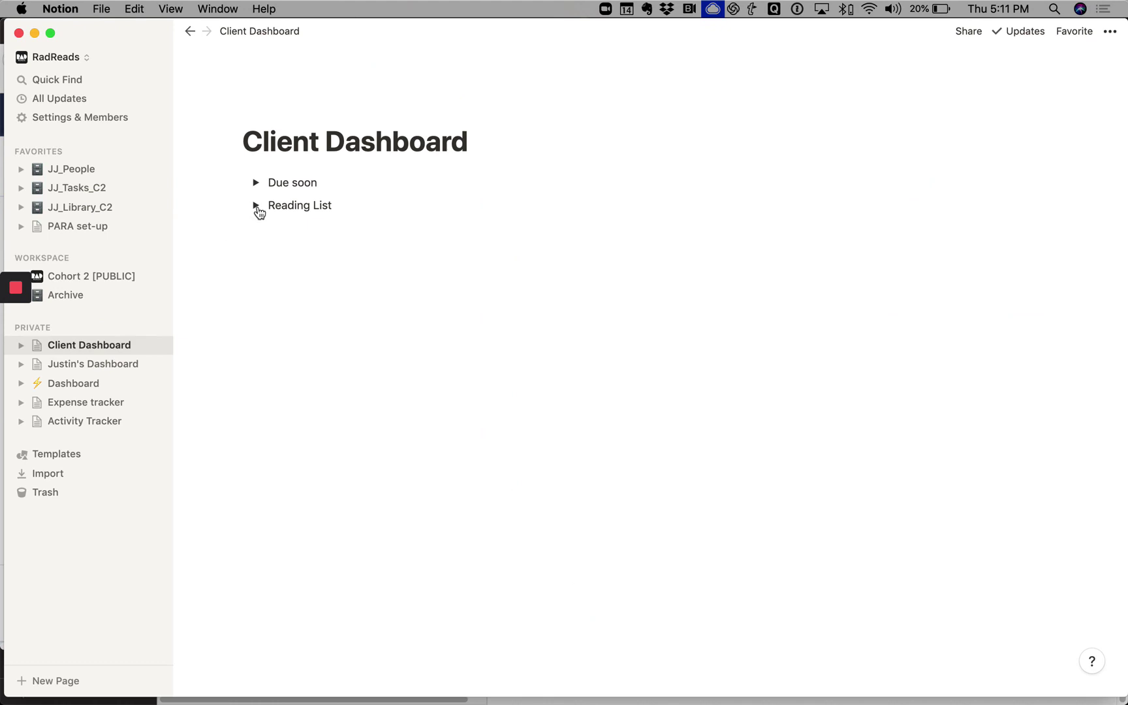
pyautogui.click(257, 206)
pyautogui.click(286, 226)
pyautogui.write('/crea')
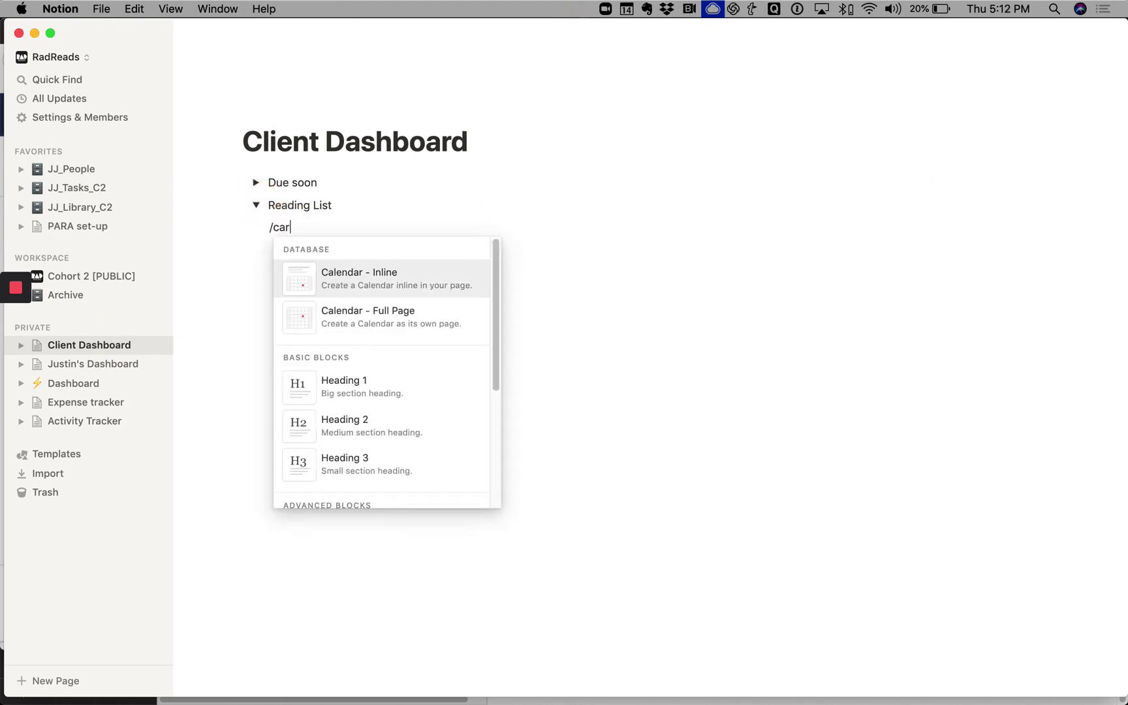
pyautogui.write('te')
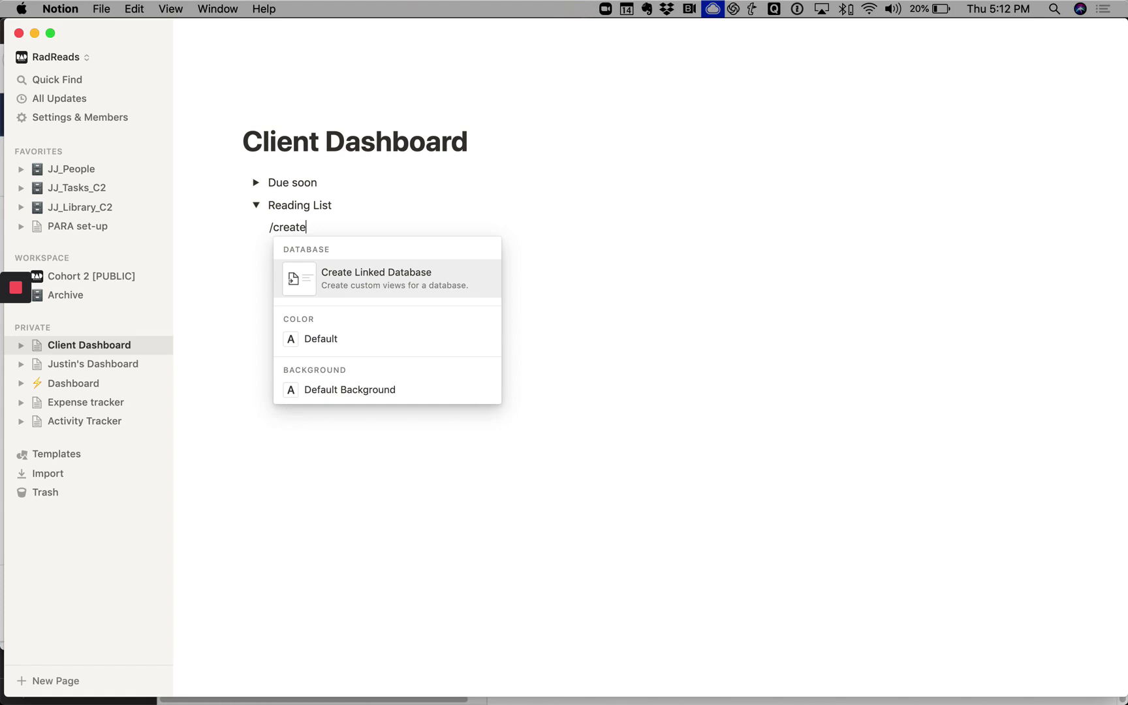
pyautogui.click(338, 291)
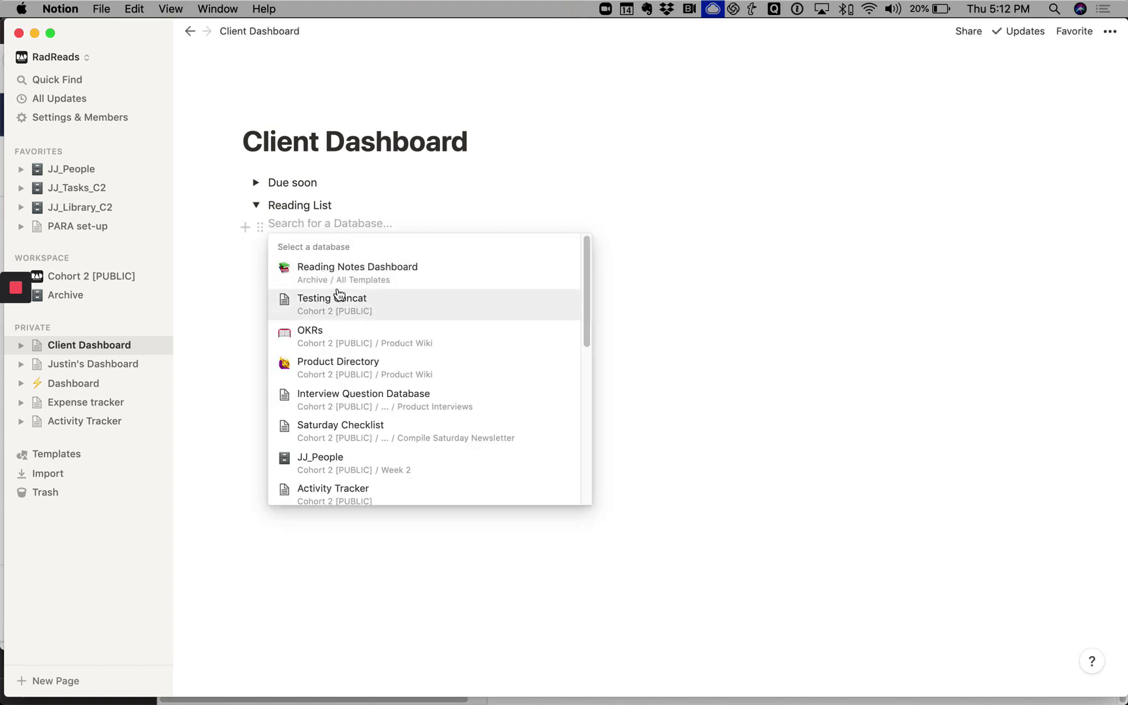
pyautogui.write('jj_libr')
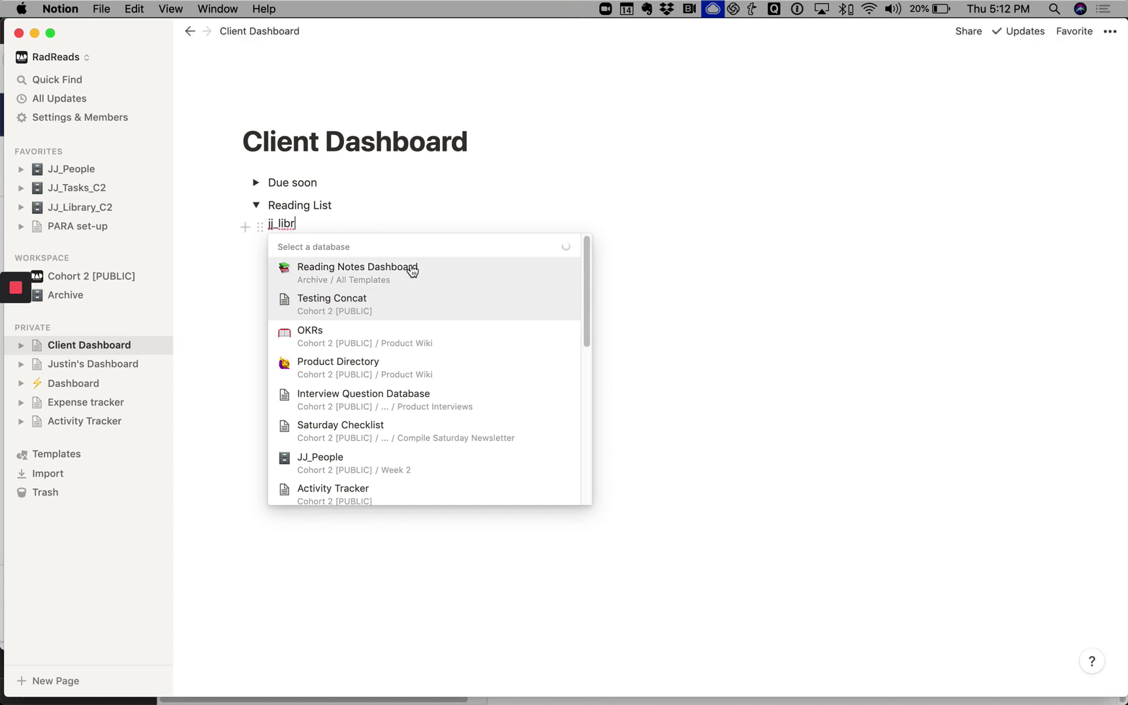
pyautogui.click(396, 311)
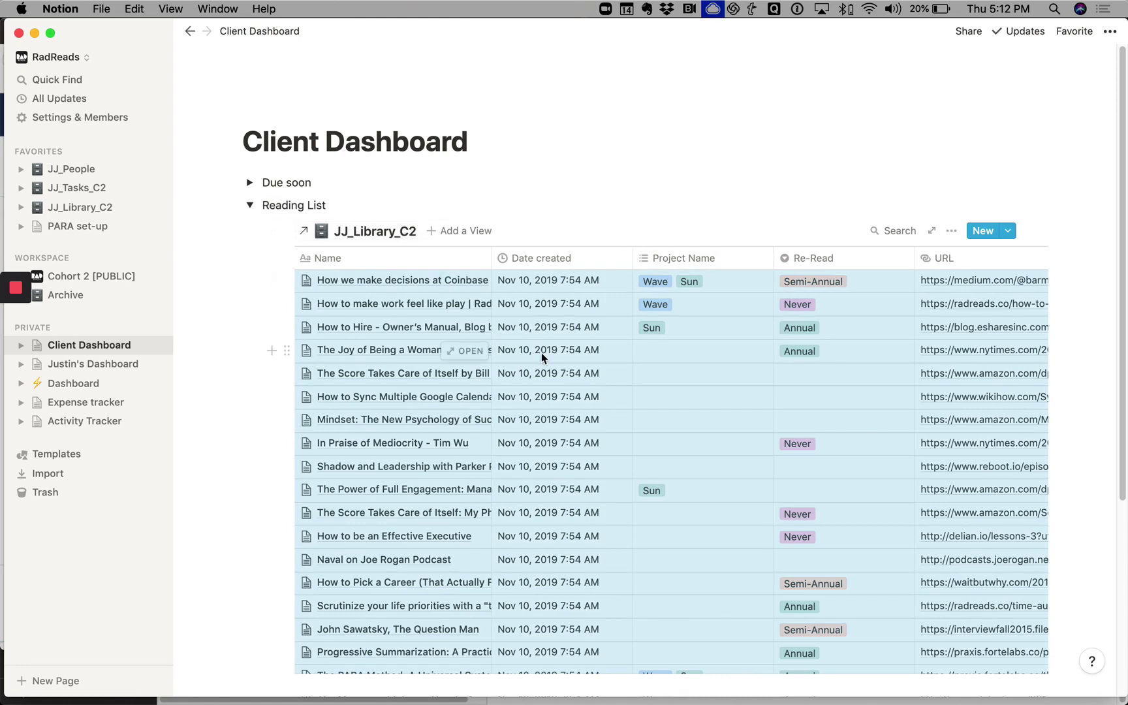
# Add a Gallery layout view named 'Gallery' to the linked library.
pyautogui.click(450, 232)
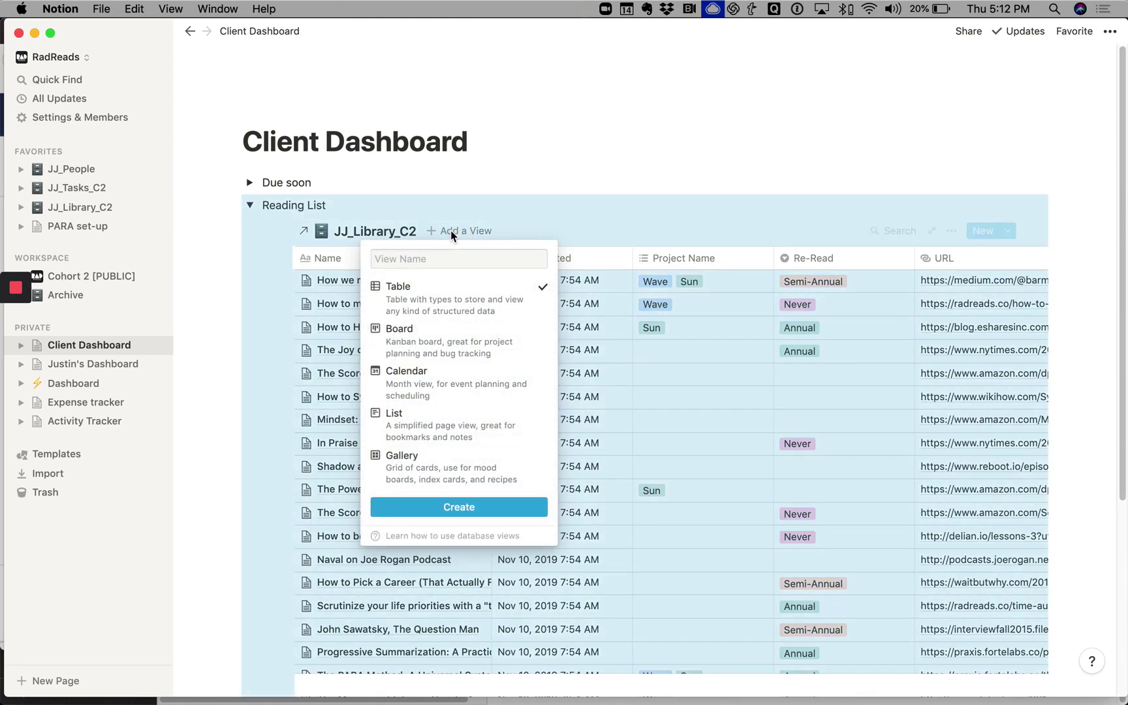
pyautogui.click(420, 465)
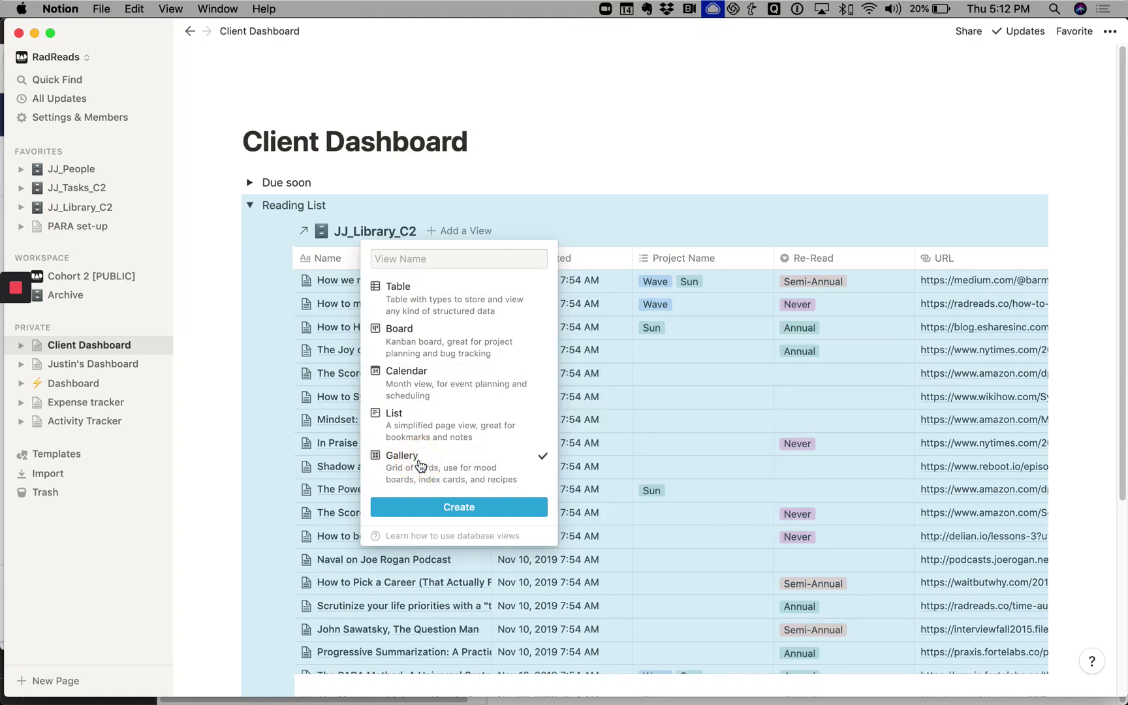
pyautogui.write('Gallery View')
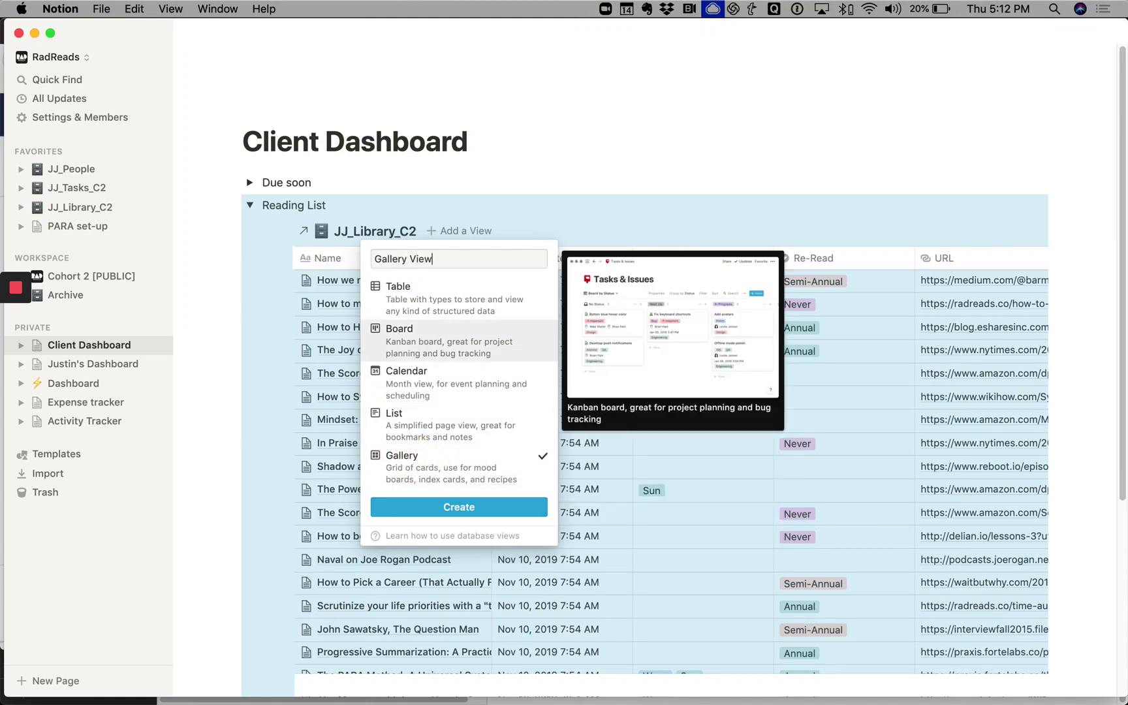
pyautogui.press('Return')
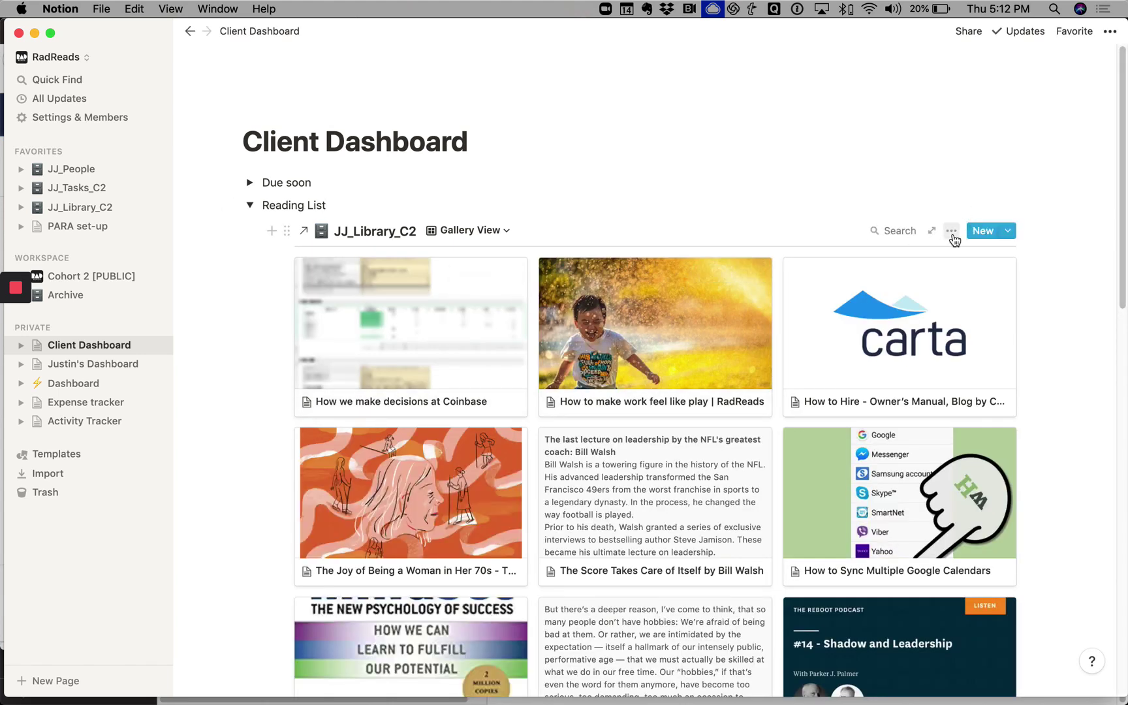
# Change the Reading List gallery's card size from Medium to Small.
pyautogui.click(952, 239)
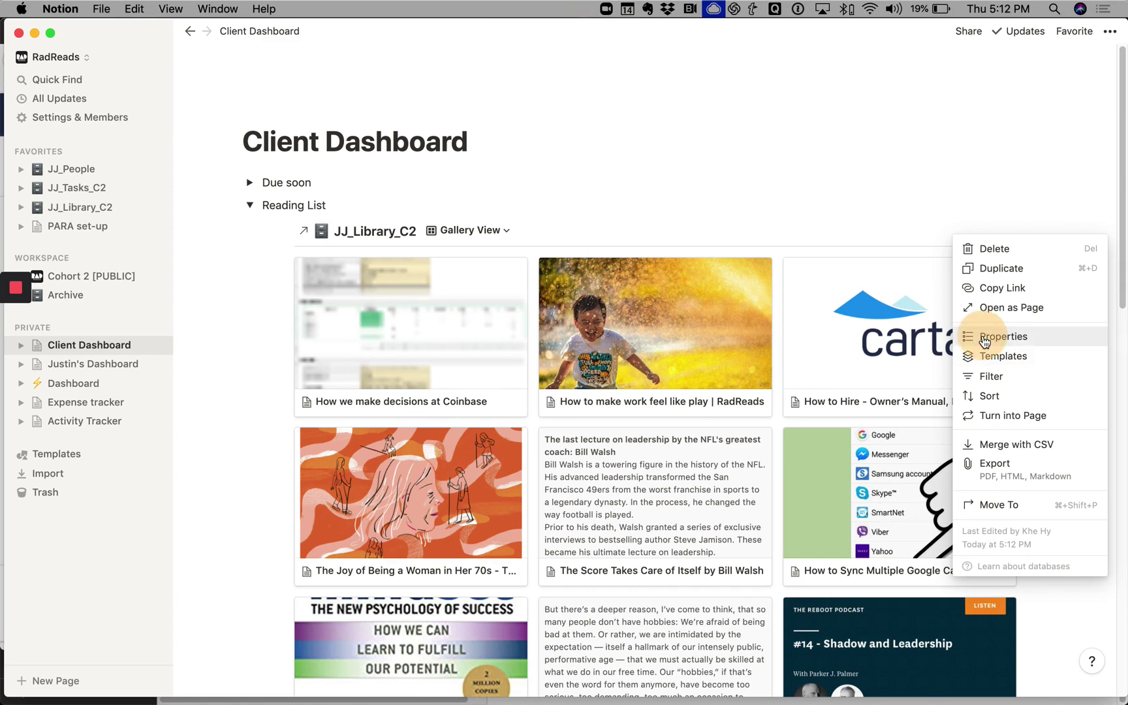
pyautogui.click(983, 336)
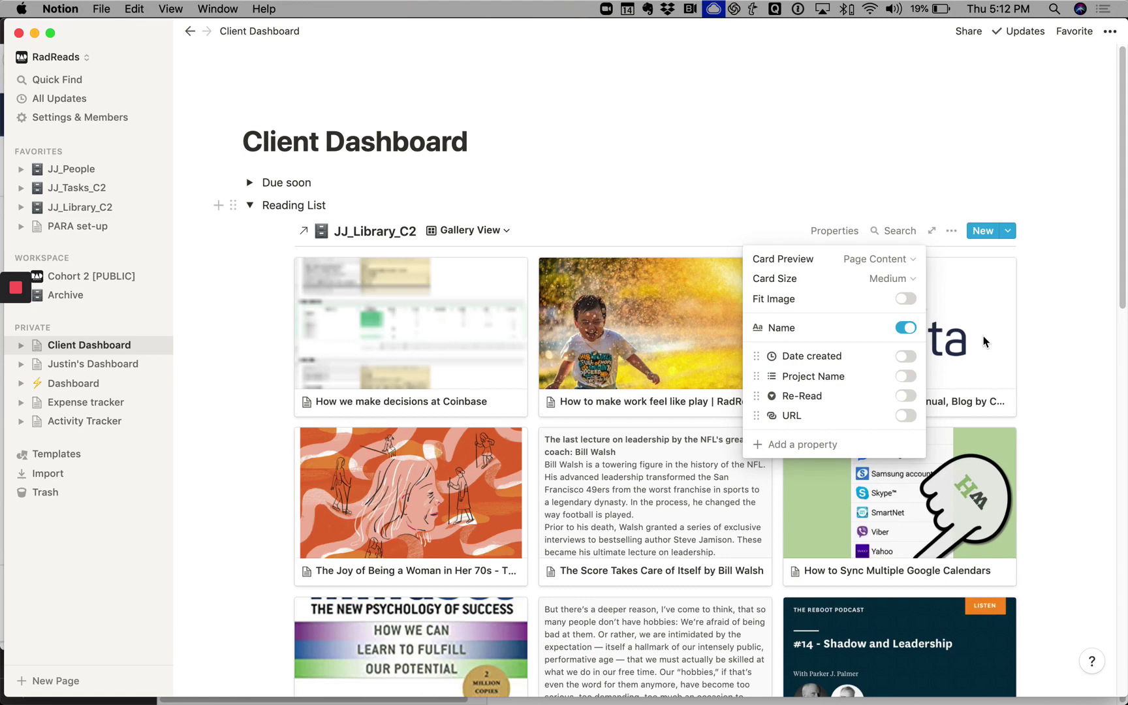
pyautogui.click(881, 279)
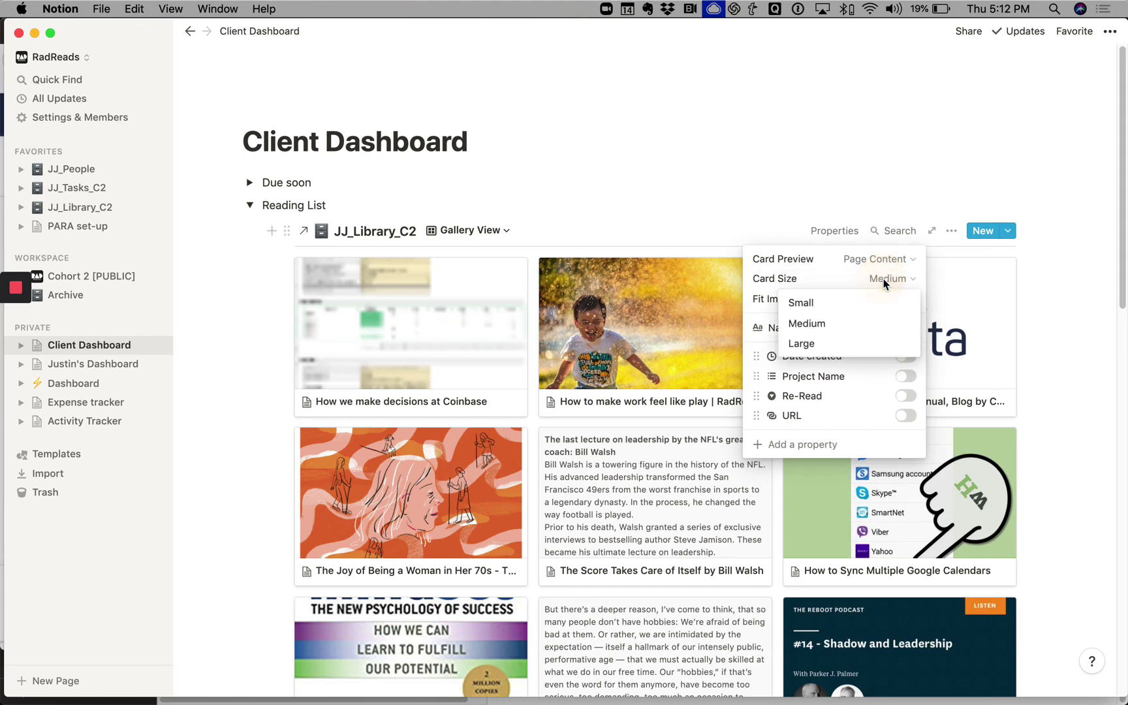
pyautogui.click(844, 307)
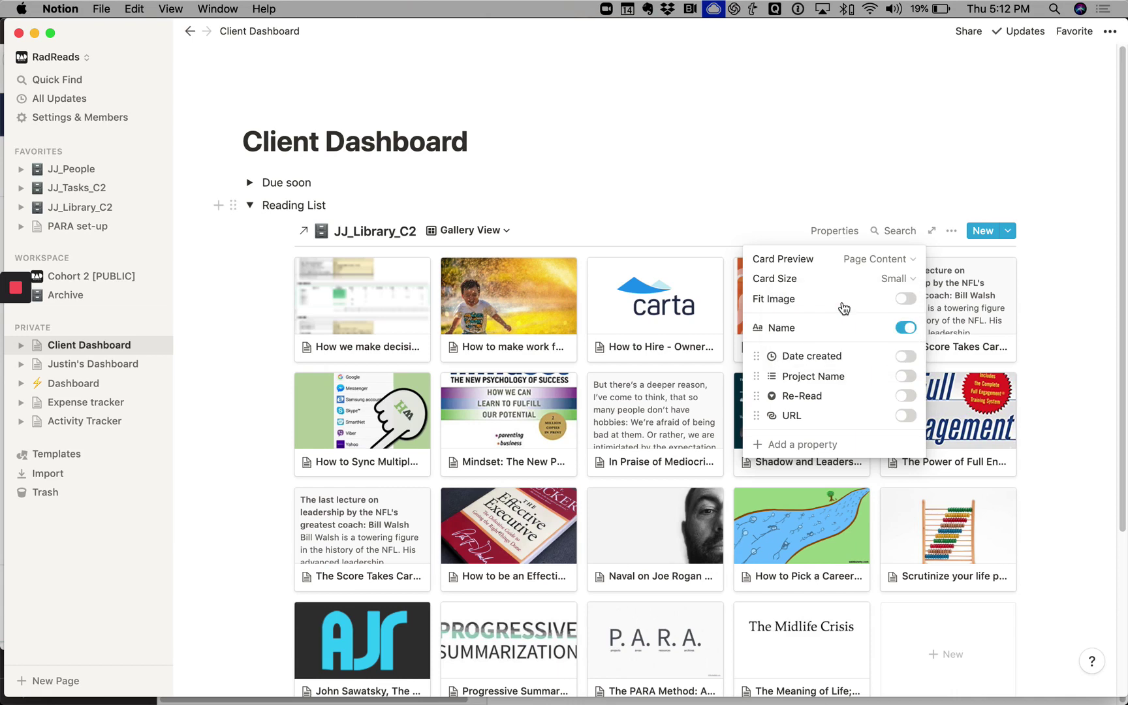
# Add a 'Project Name contains Wave' filter to the Reading List gallery, narrowing it to four cards.
pyautogui.click(945, 235)
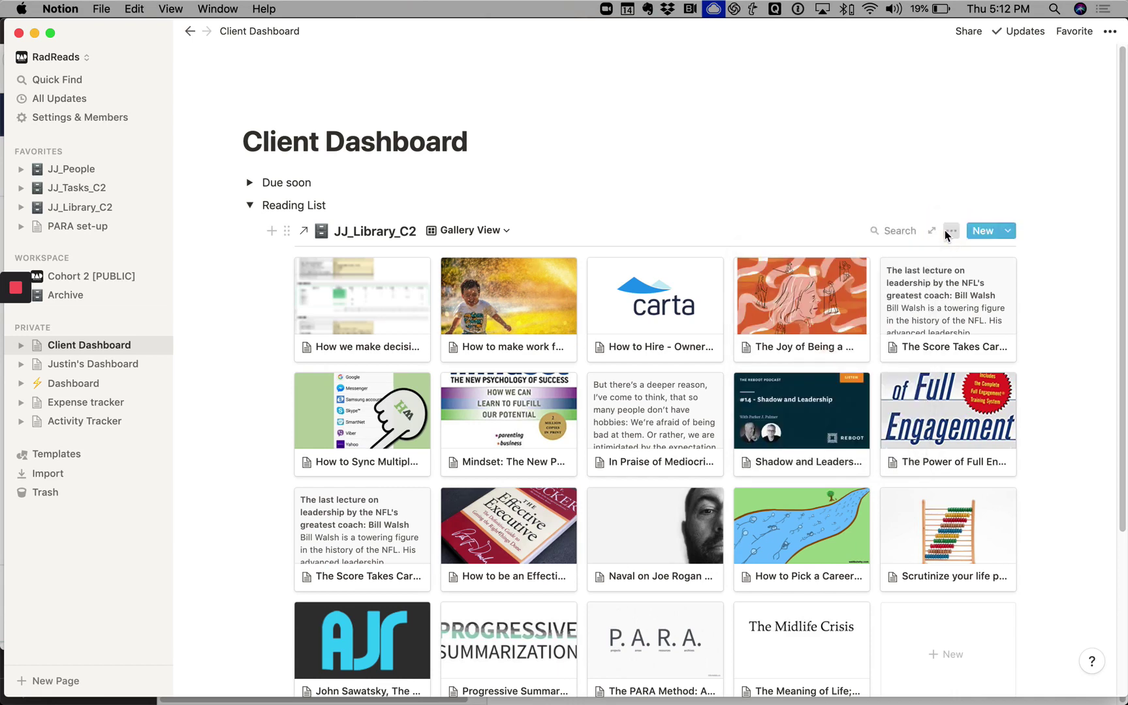
pyautogui.click(945, 230)
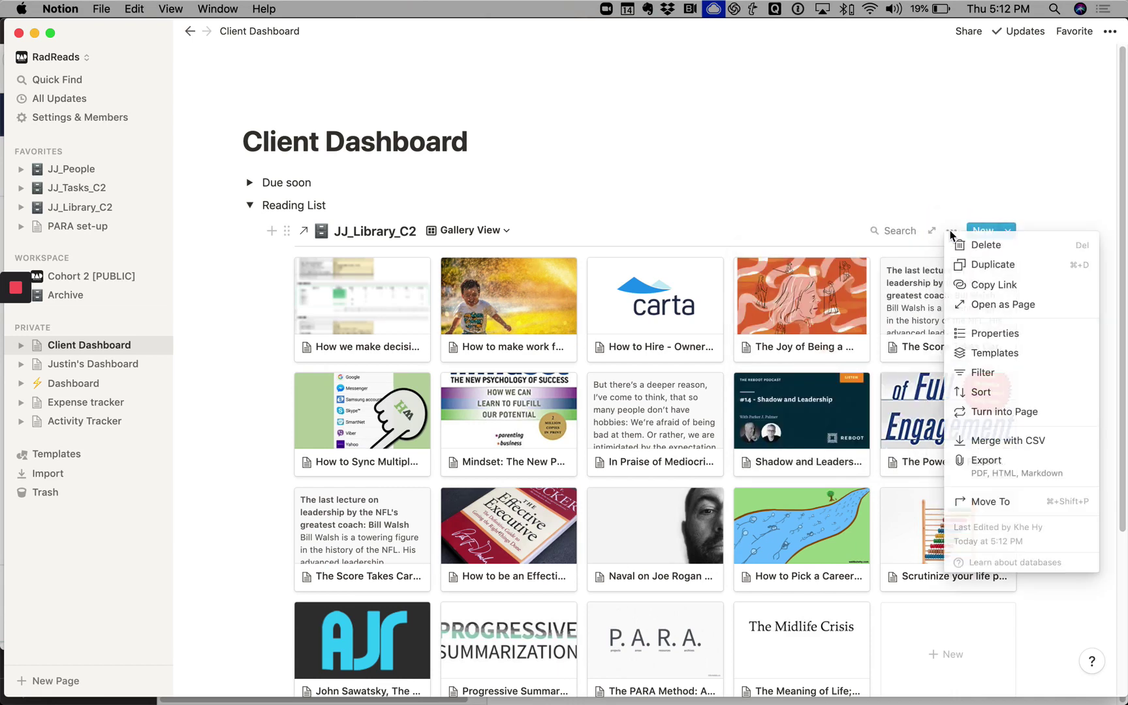
pyautogui.click(981, 373)
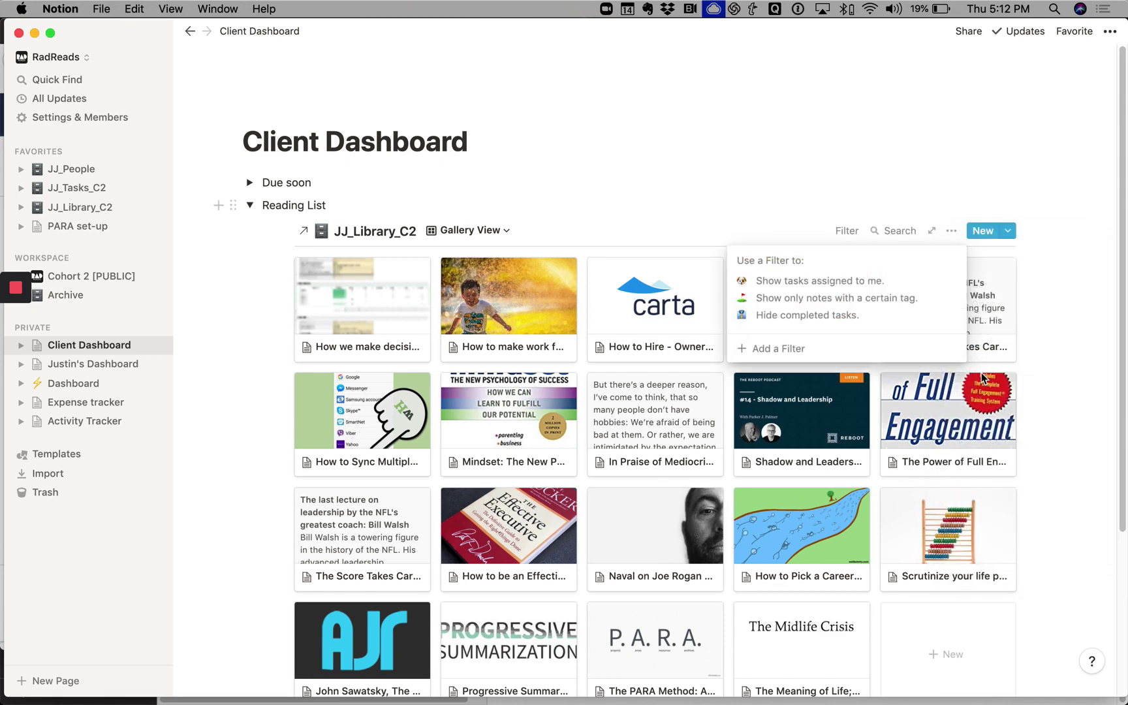
pyautogui.click(844, 349)
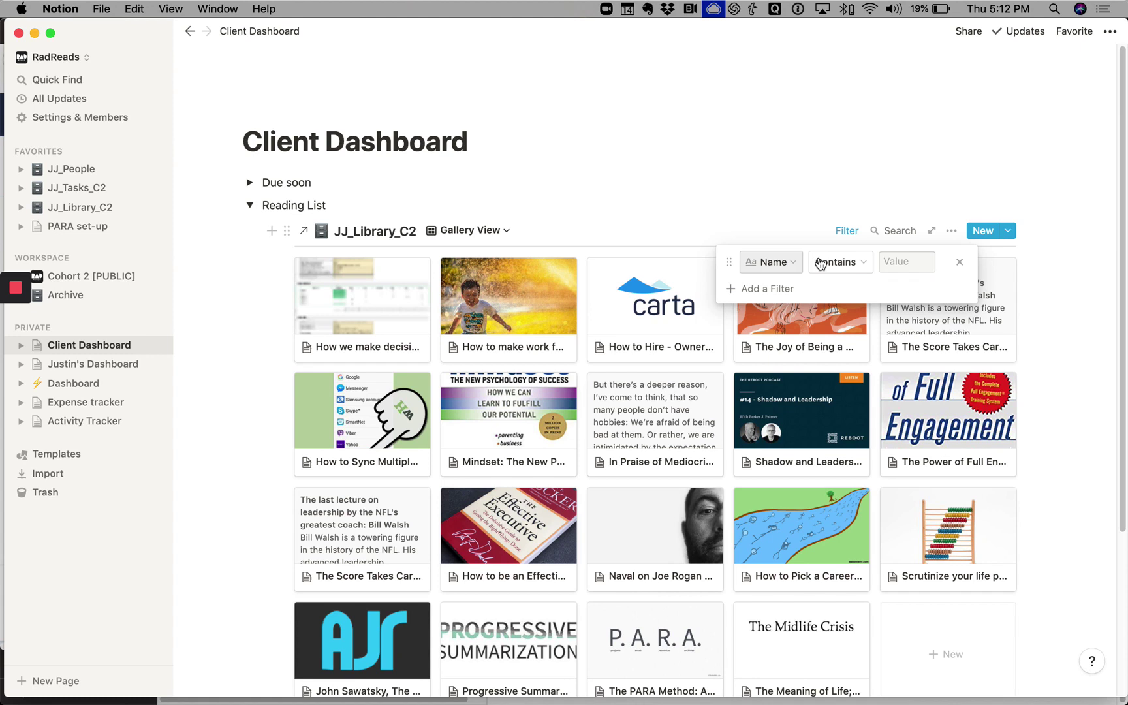
pyautogui.click(782, 261)
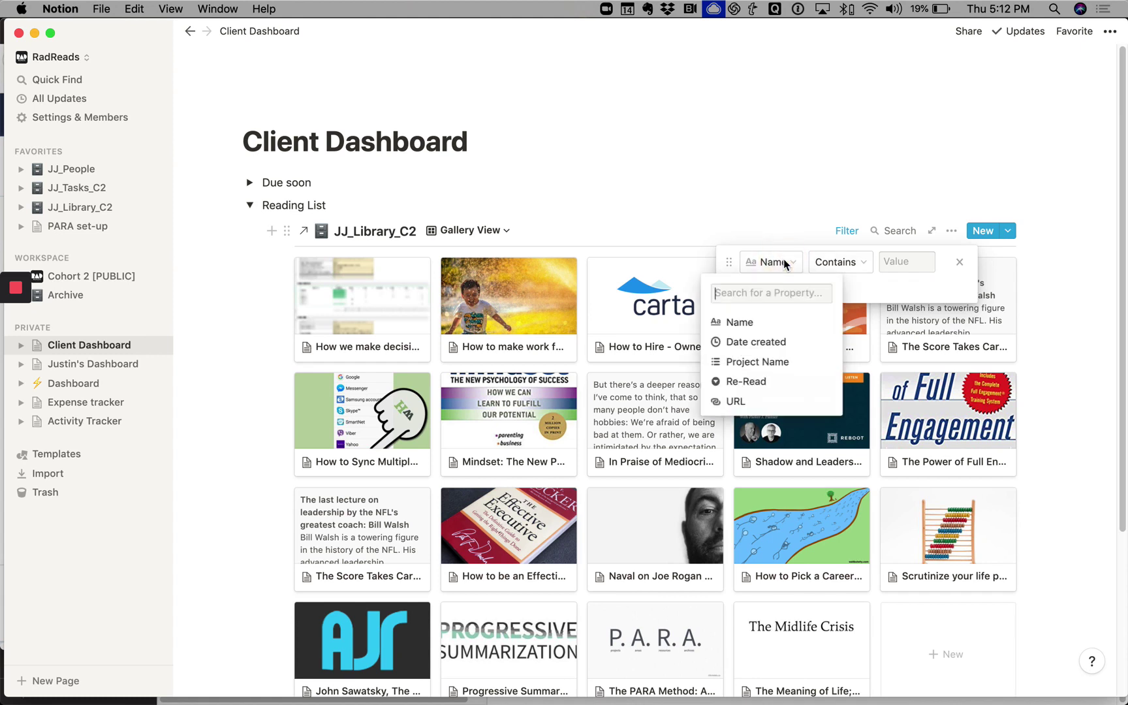
pyautogui.click(762, 364)
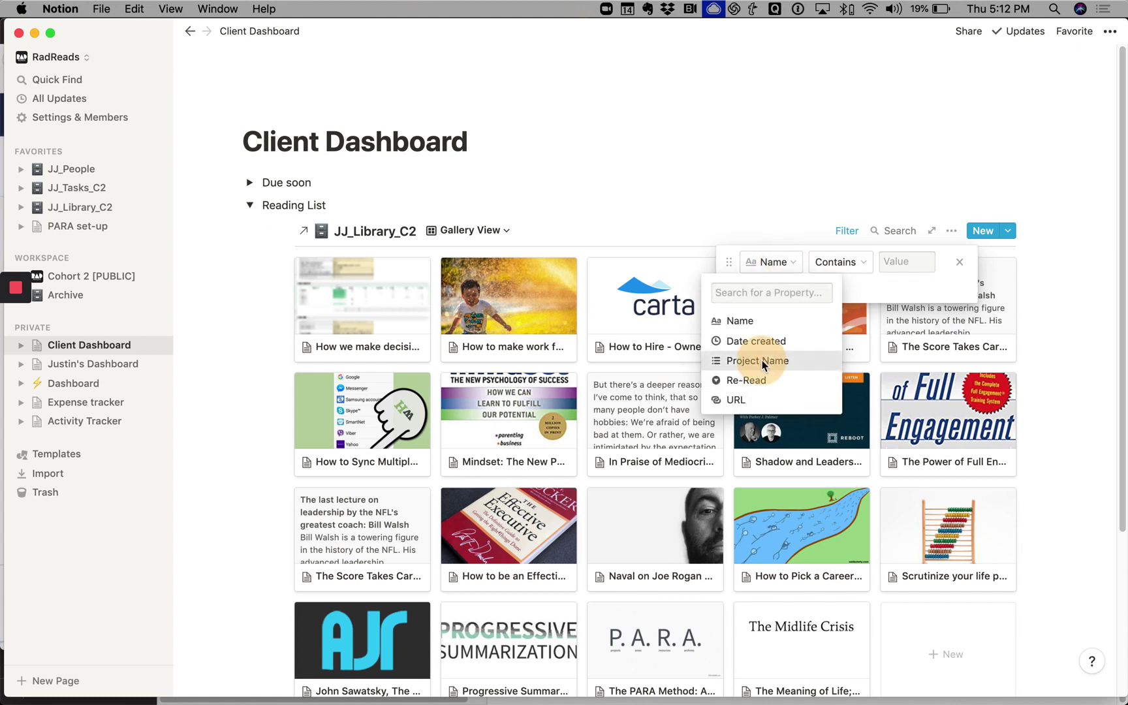
pyautogui.click(847, 265)
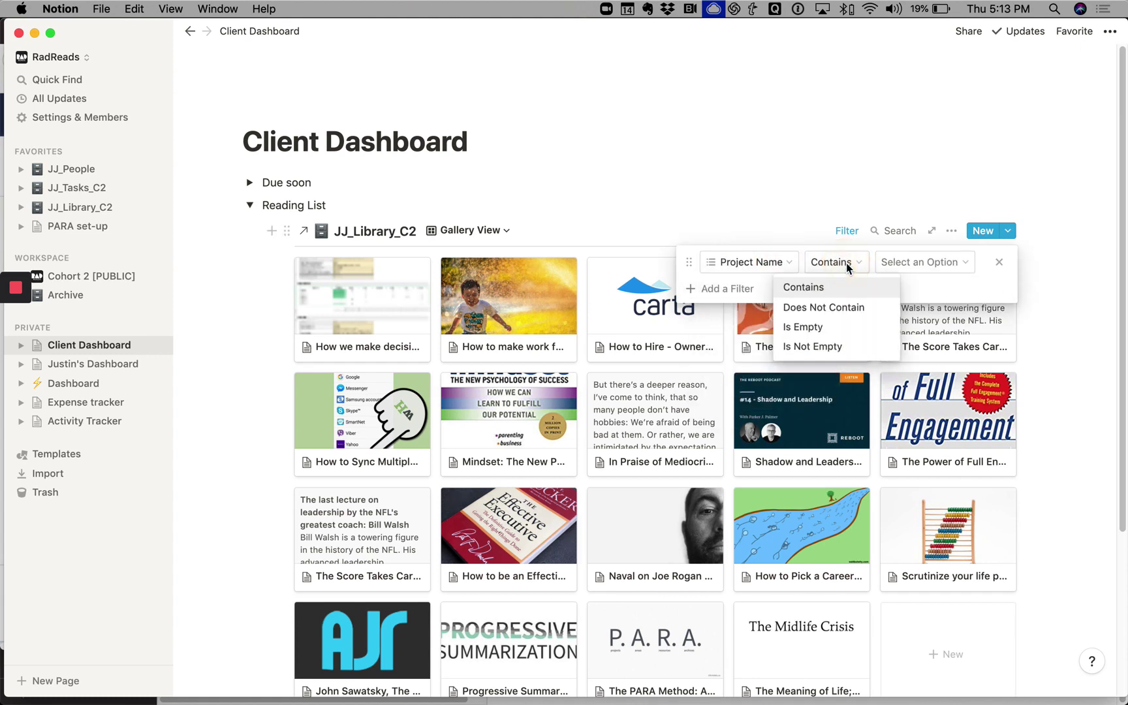
pyautogui.click(824, 288)
pyautogui.click(895, 263)
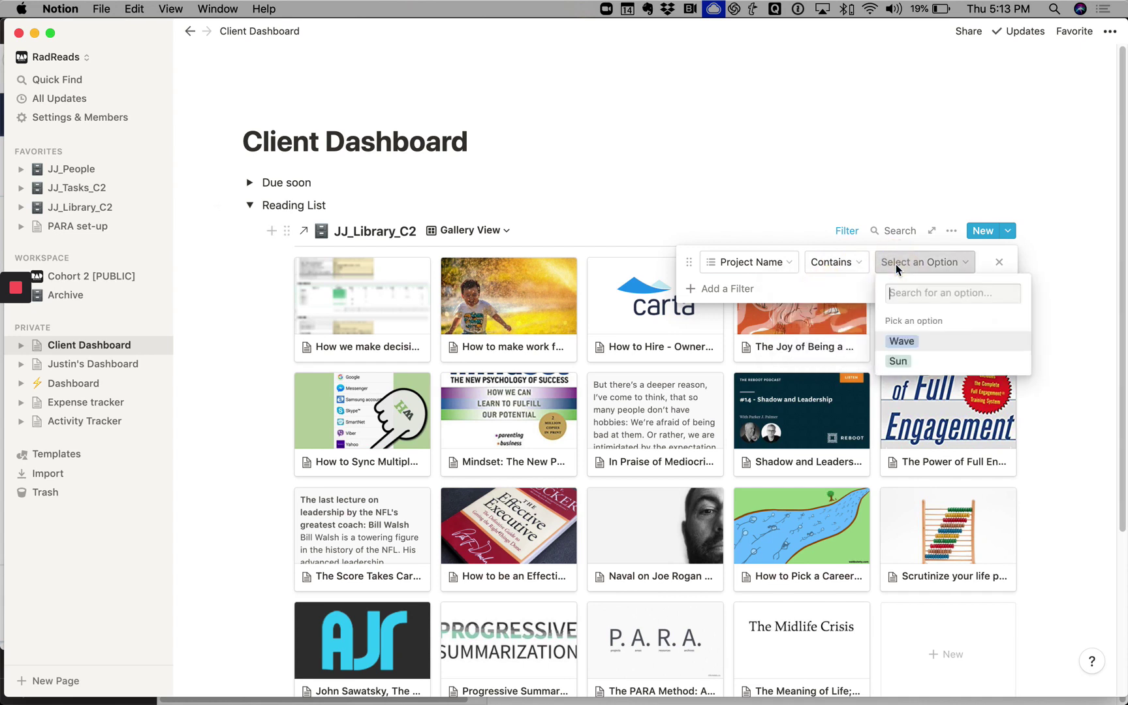
pyautogui.click(900, 340)
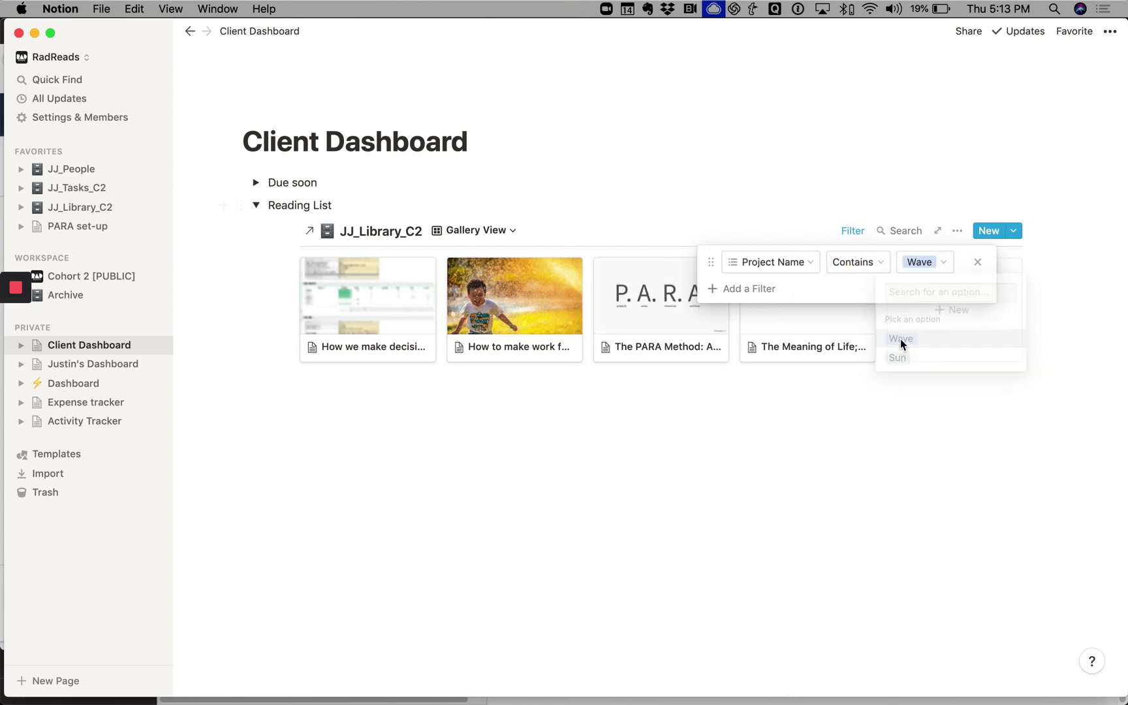
pyautogui.click(779, 464)
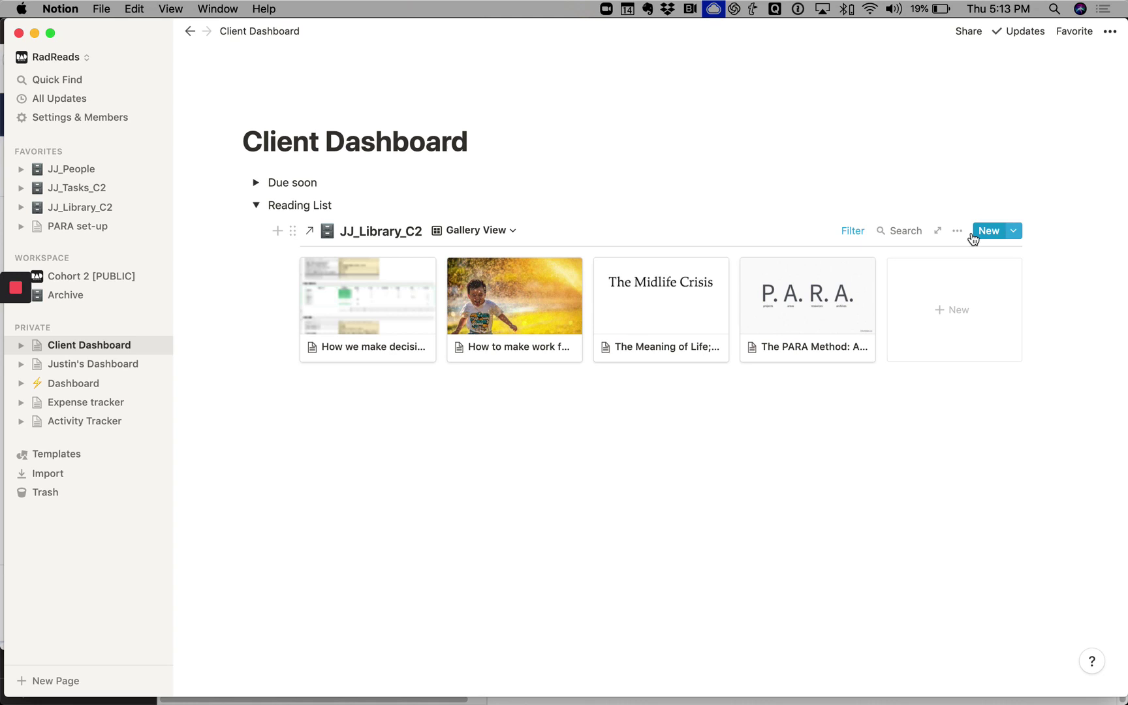
# Turn on the URL property so each gallery card shows its domain, like medium.com.
pyautogui.click(957, 231)
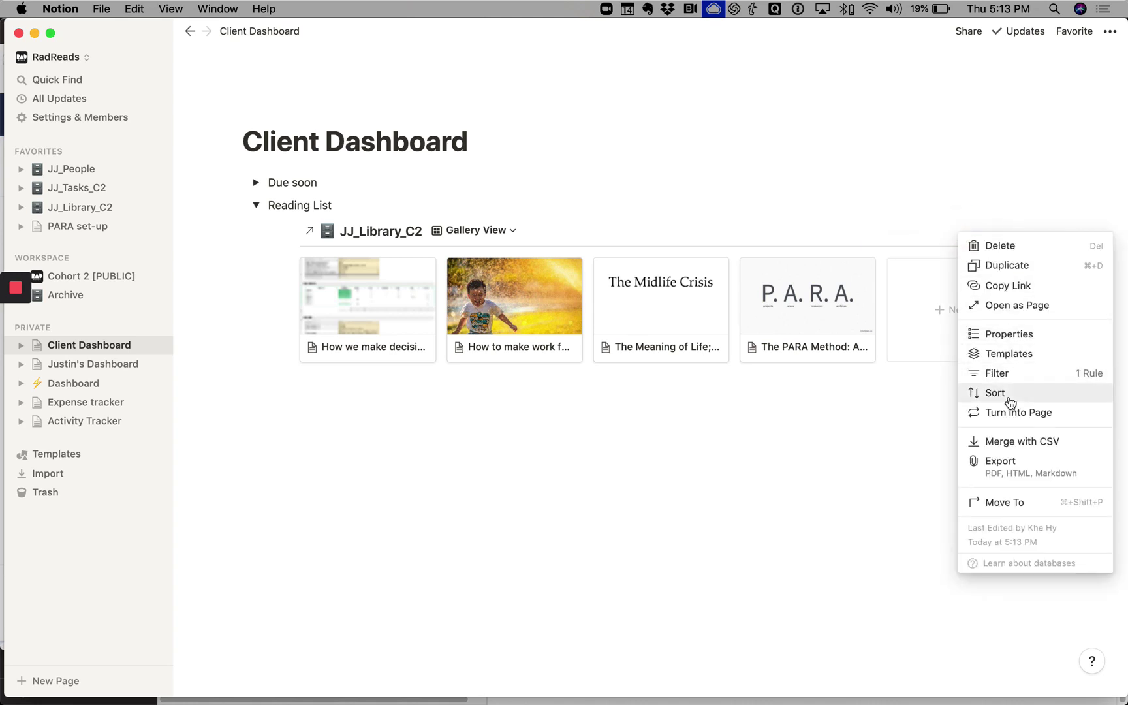
pyautogui.click(1013, 341)
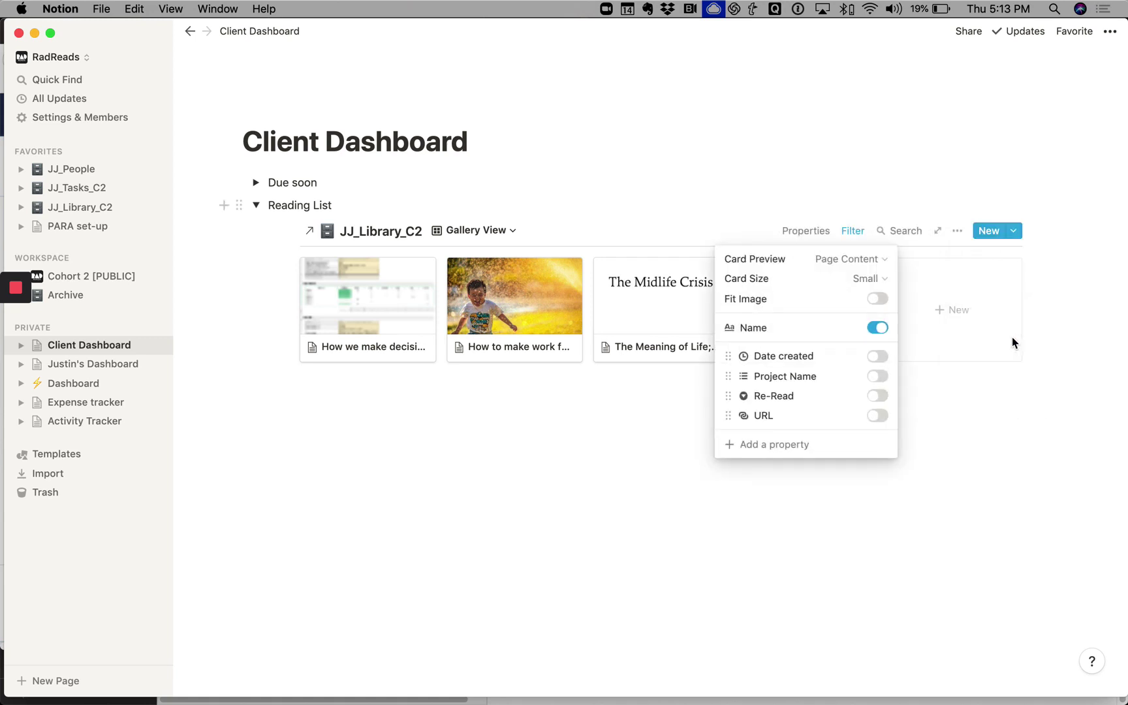
pyautogui.click(877, 416)
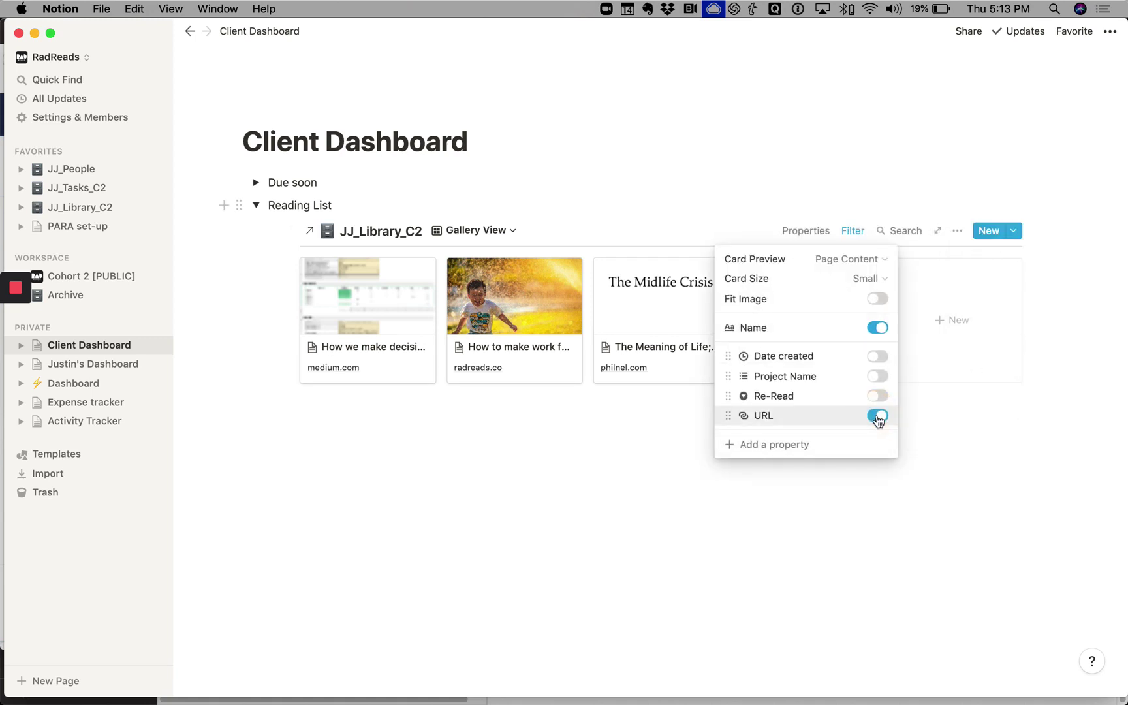
pyautogui.click(446, 473)
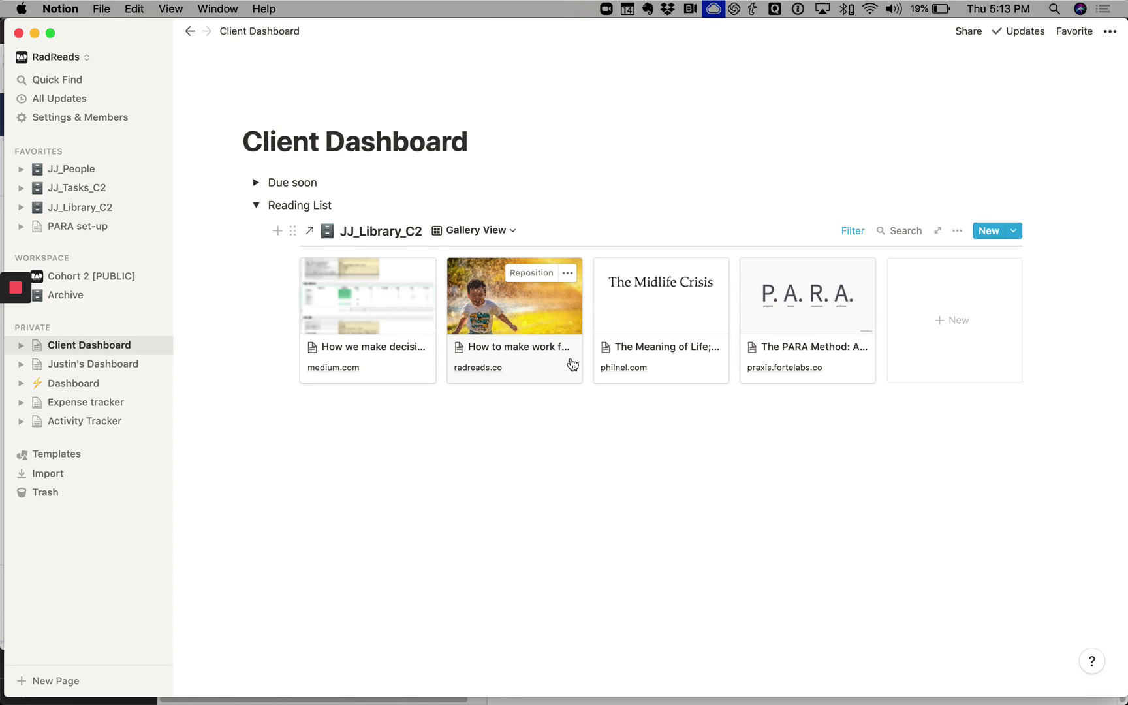
# Review the page's sharing settings, then open the source JJ_Library_C2 database in full.
pyautogui.click(966, 31)
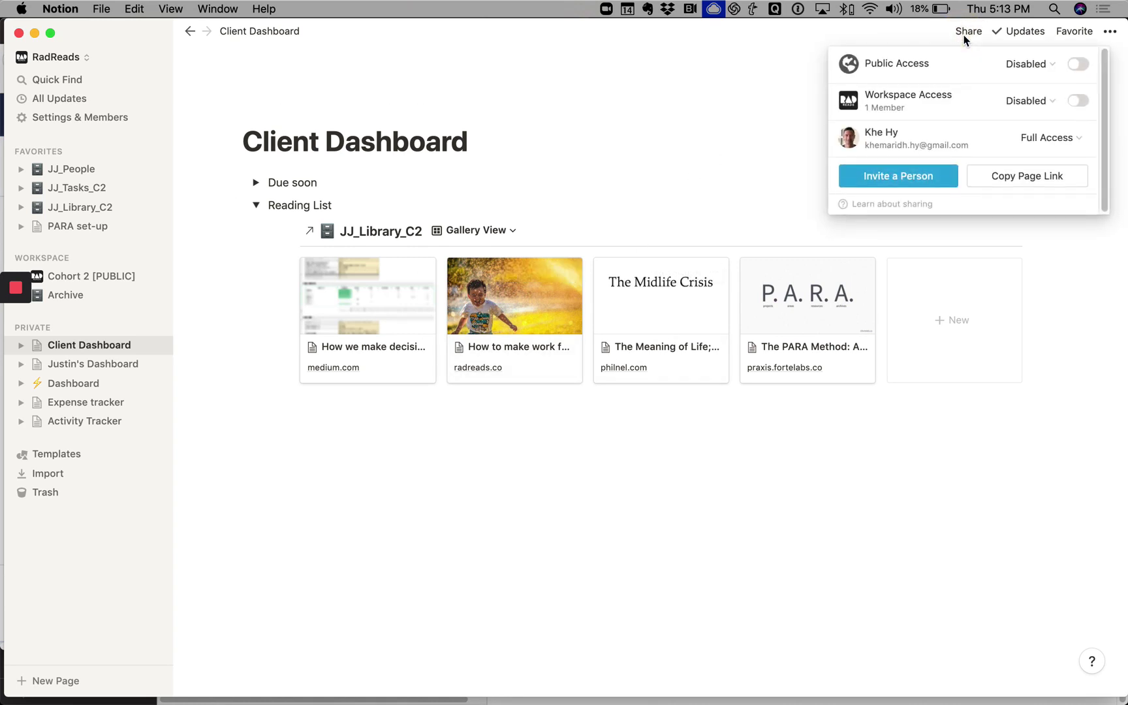
pyautogui.click(750, 128)
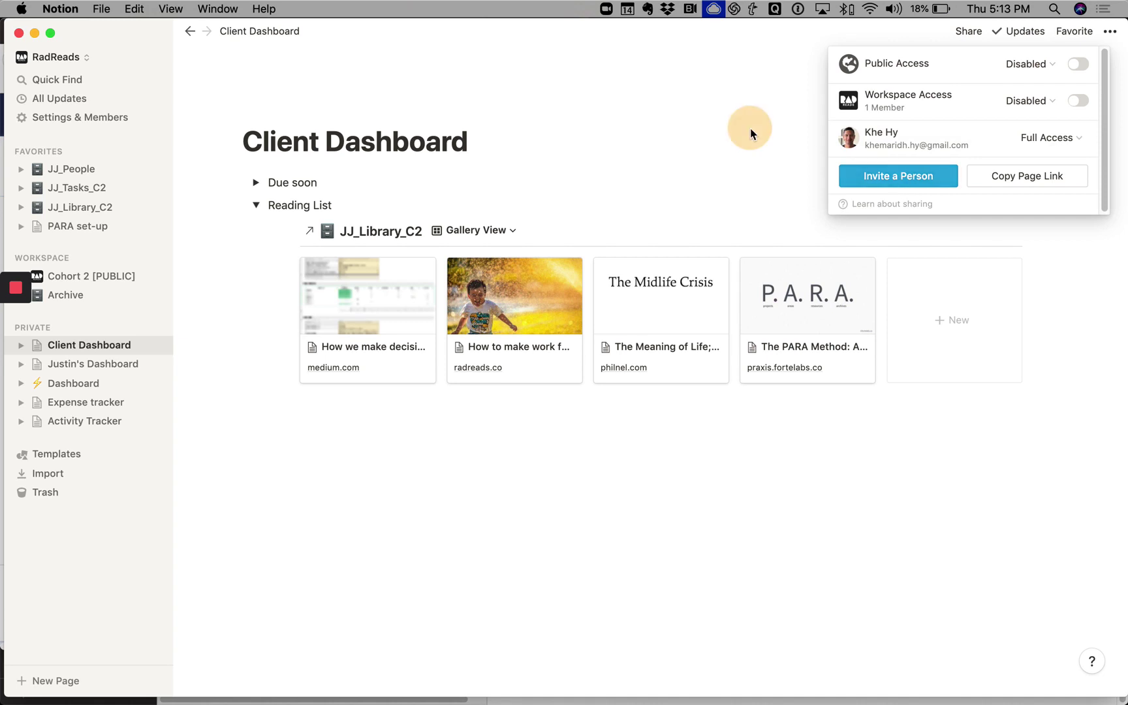
pyautogui.click(402, 236)
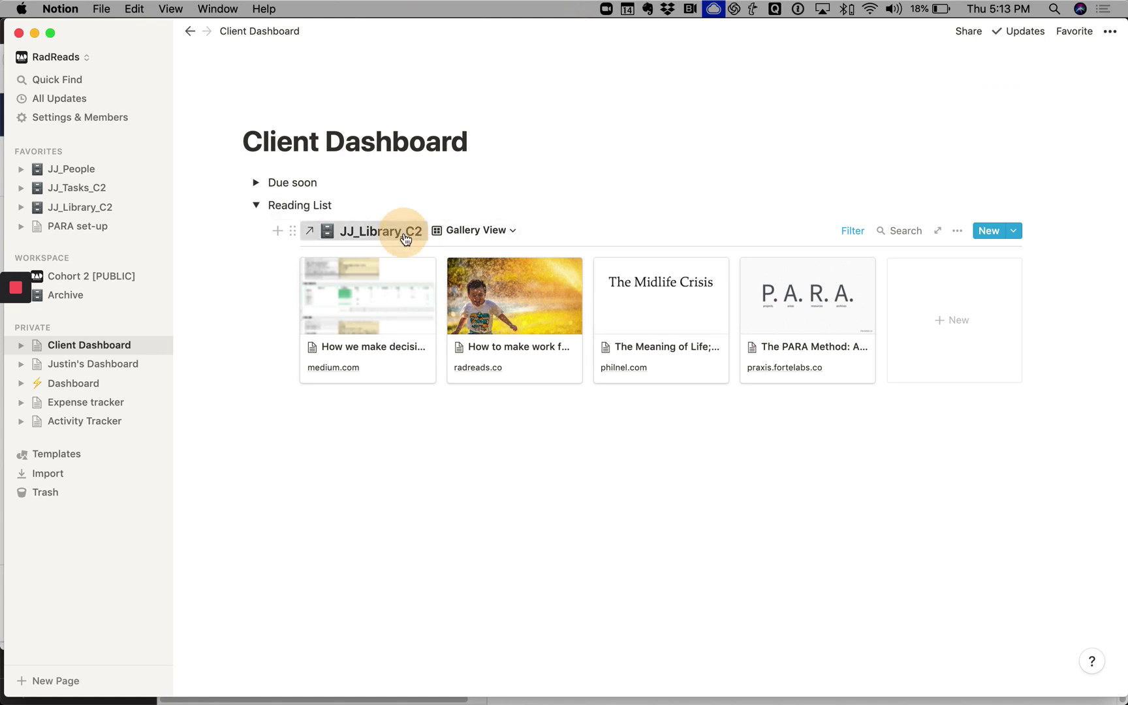